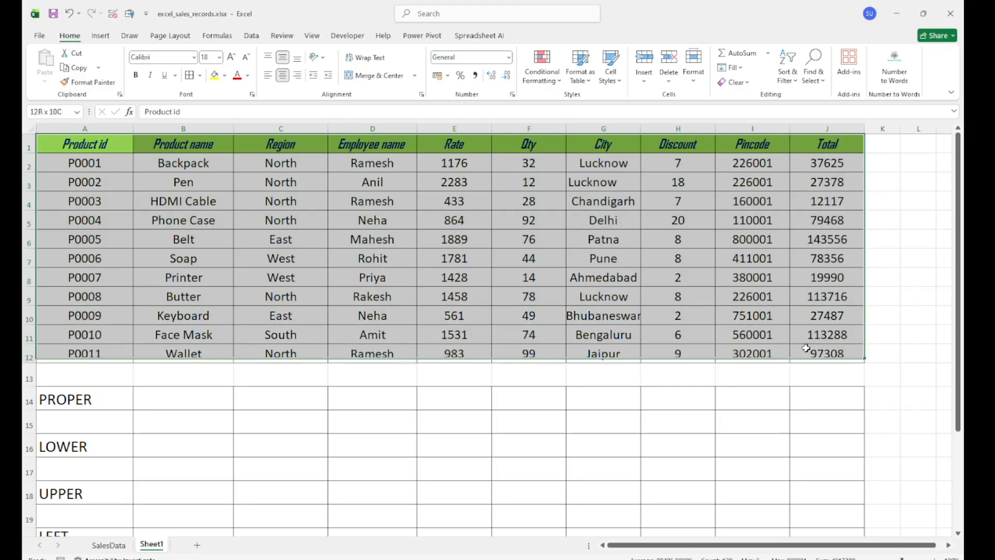
Examine the sales table in rows 1 to 12 and the text function labels listed below it, from PROPER to MID
left_click(204, 171)
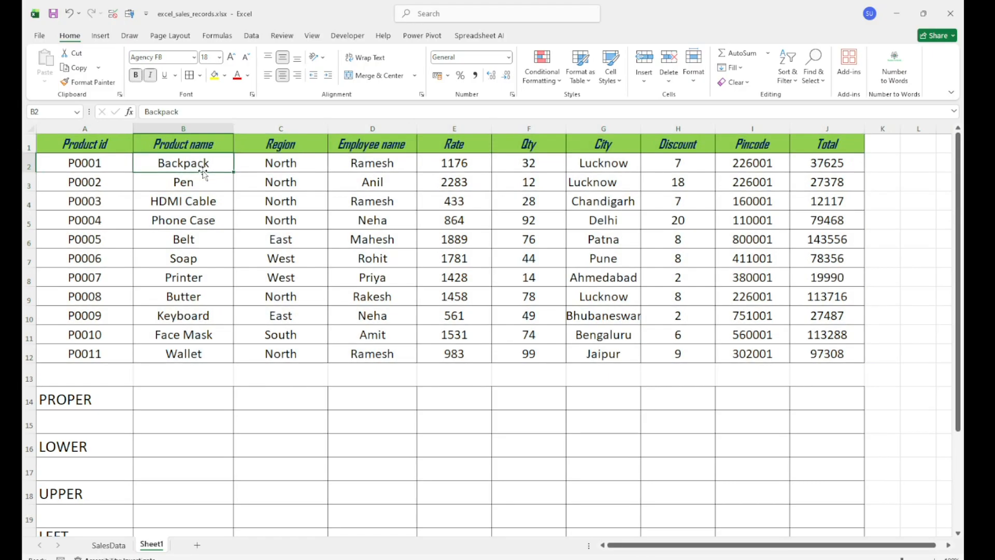
left_click(267, 161)
left_click(356, 163)
left_click(448, 163)
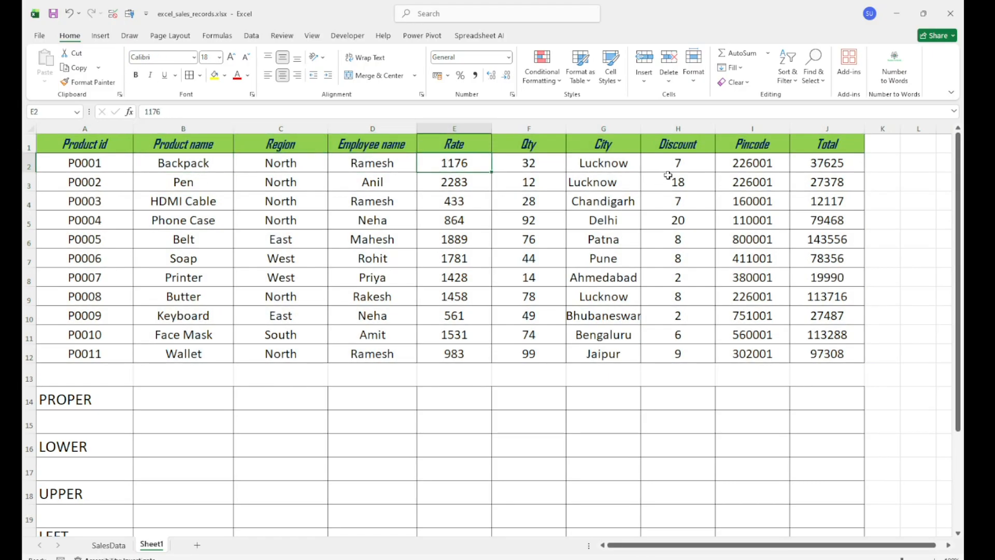
scroll(68, 347, "down", 2)
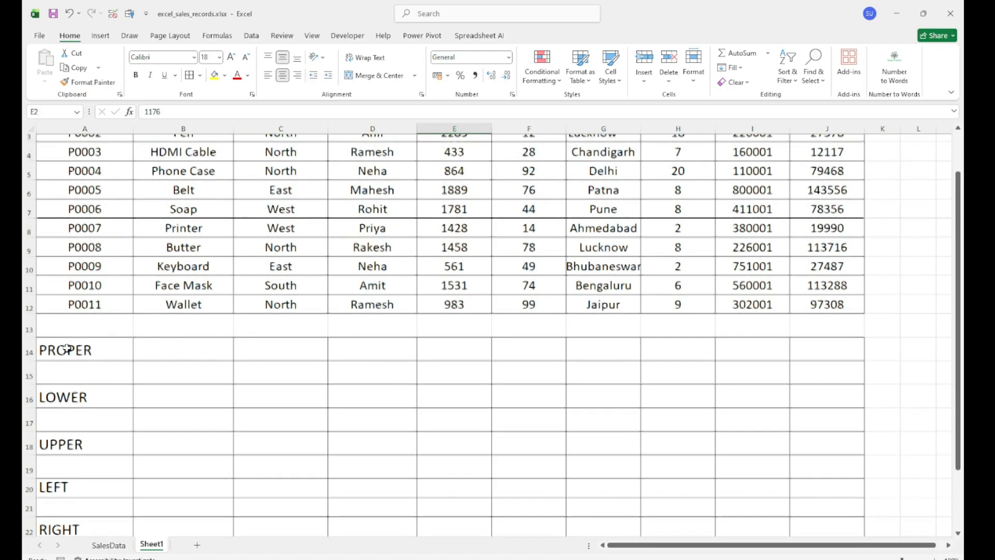
scroll(67, 348, "down", 1)
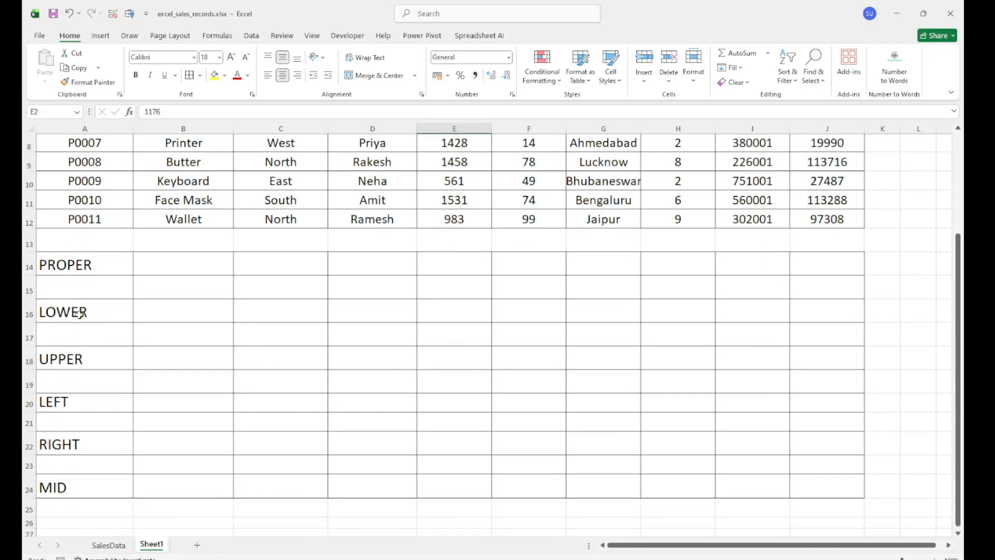
left_click(107, 260)
left_click(100, 311)
left_click(100, 356)
left_click(96, 409)
left_click(92, 442)
left_click(88, 482)
scroll(111, 402, "up", 2)
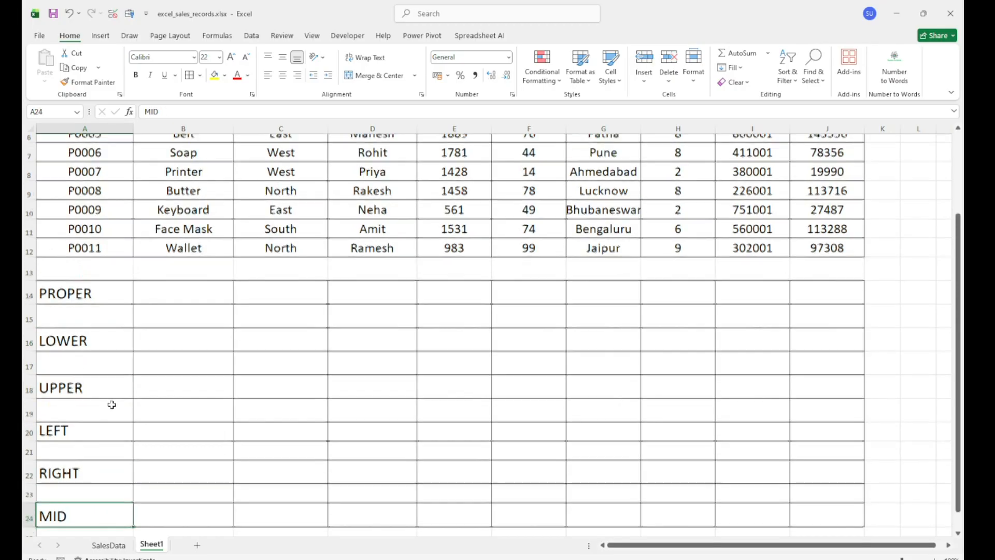
left_click(150, 337)
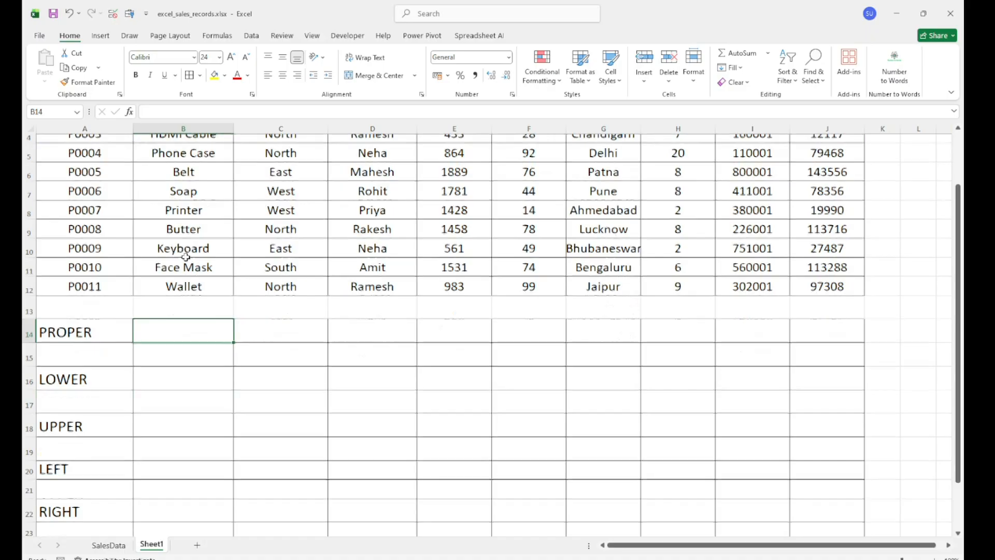
scroll(176, 259, "up", 1)
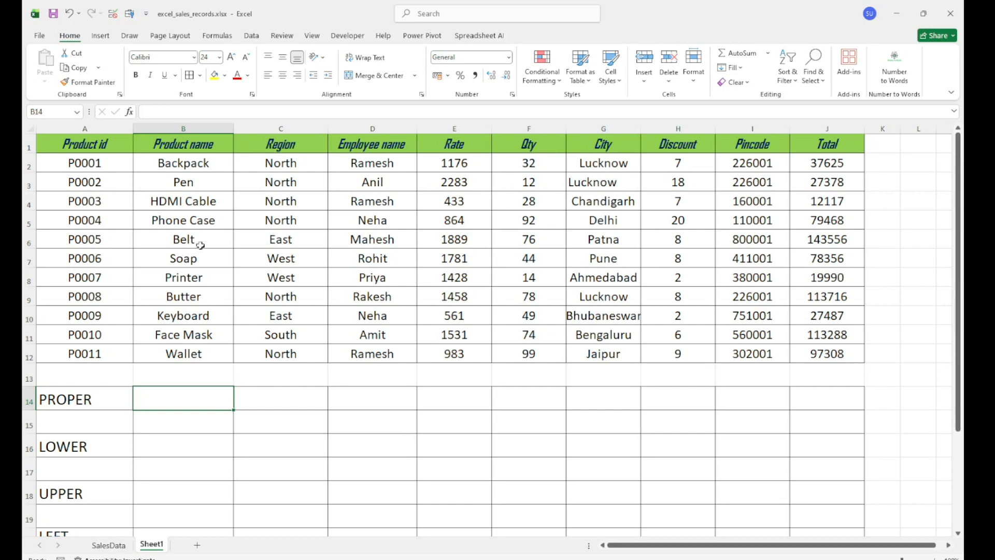
Change the product name in cell B6 to lowercase "belt"
double_click(180, 239)
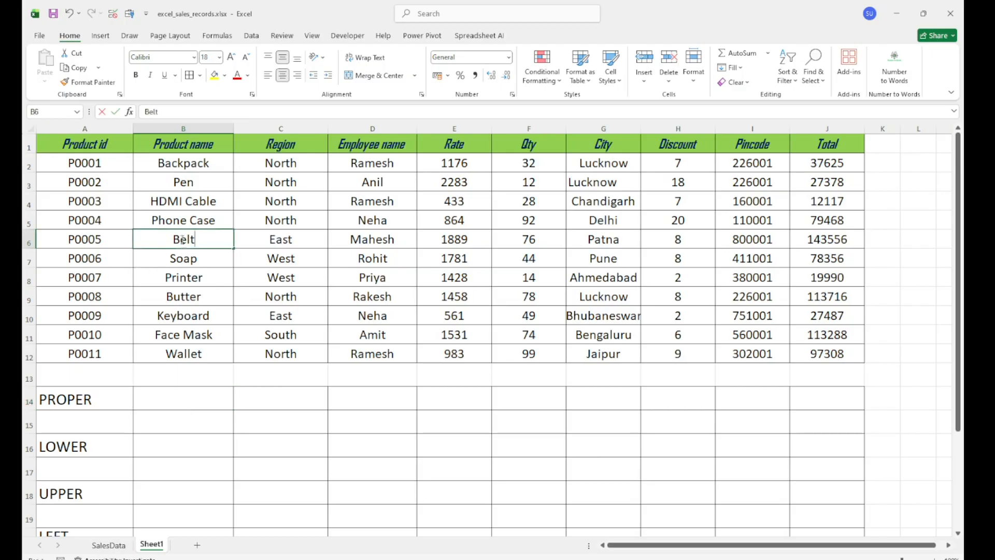
key("BackSpace")
type("B")
key("BackSpace")
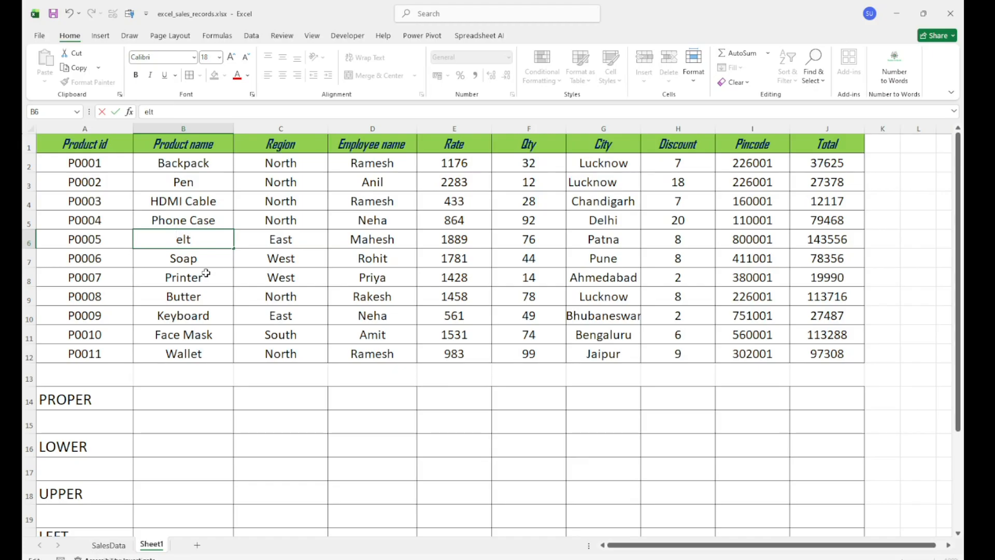
type("b")
left_click(204, 412)
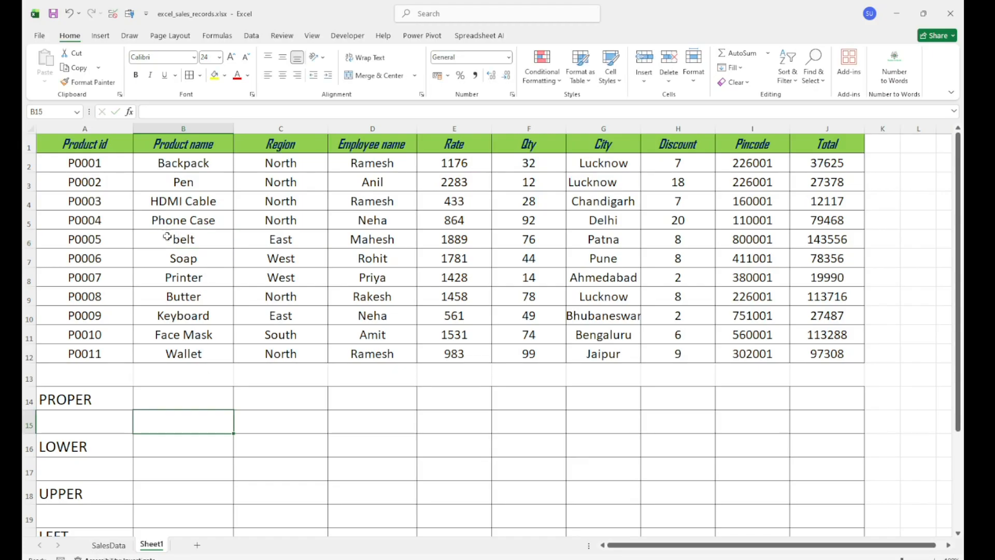
Change the product name in cell B2 to the mixed-case text "bAckpack"
double_click(168, 164)
key("BackSpace")
type("b")
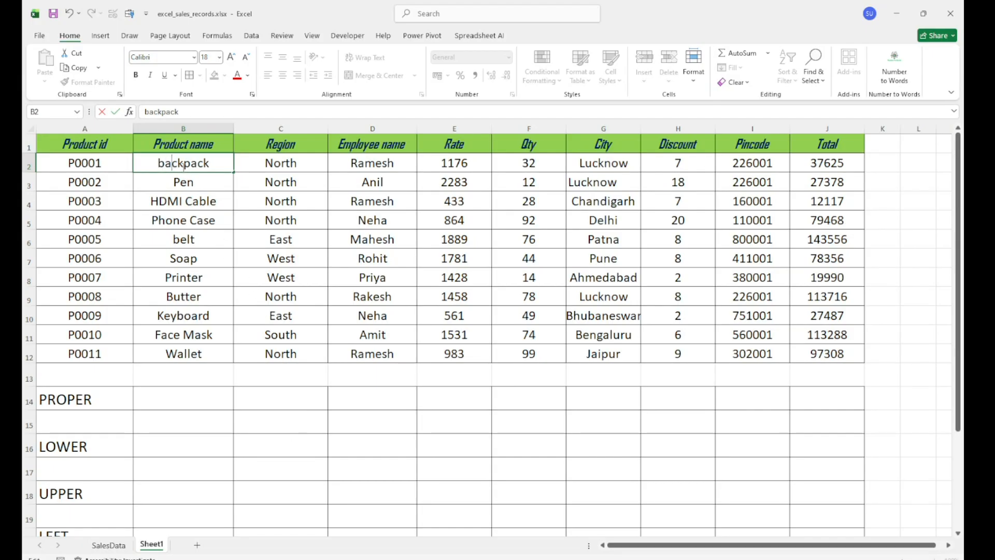
key("BackSpace")
type("A")
left_click(188, 400)
left_click(184, 174)
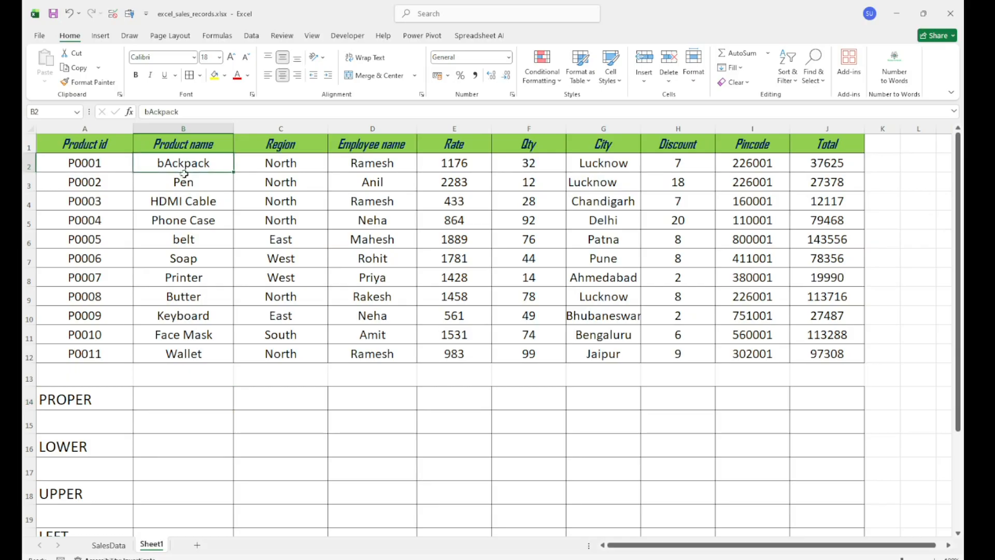
left_click(185, 182)
left_click(189, 201)
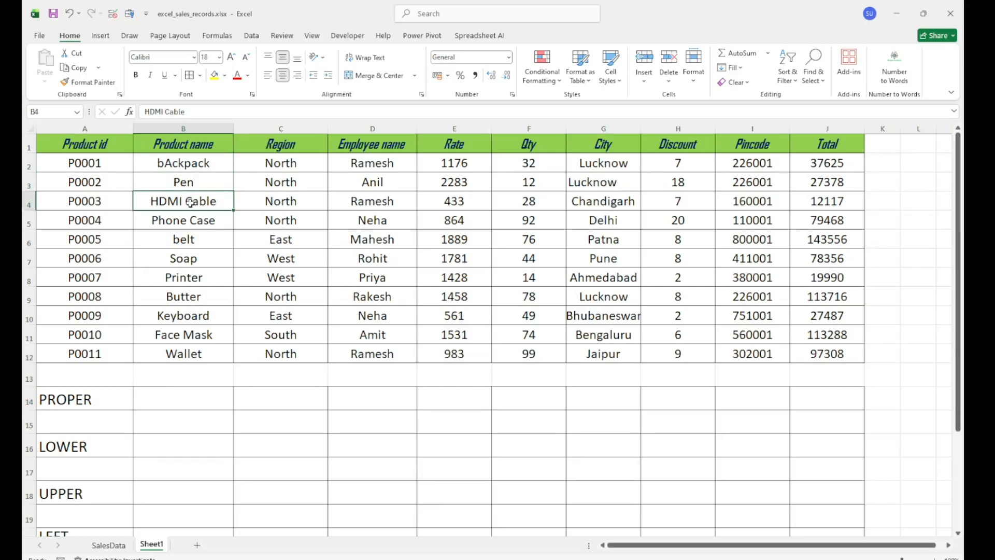
left_click(190, 181)
left_click(188, 165)
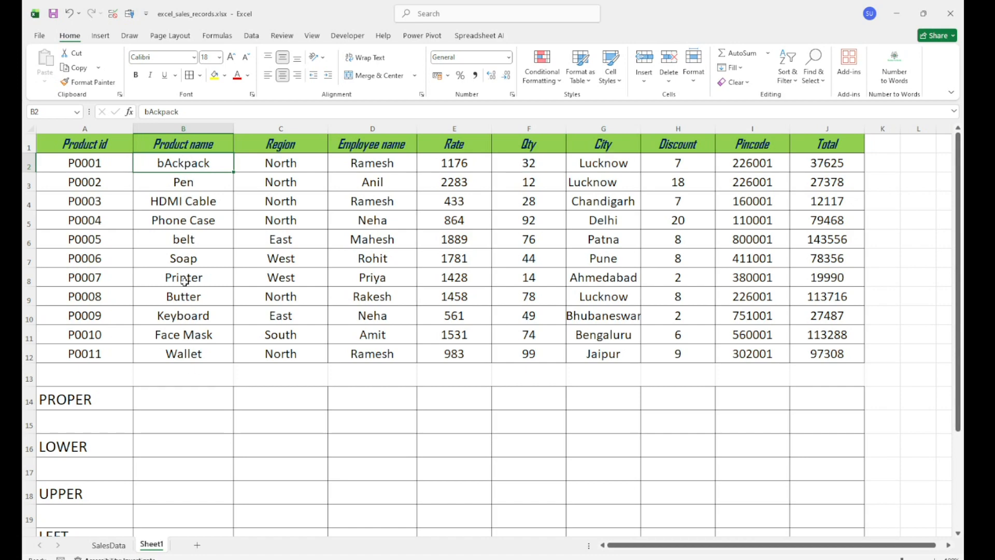
Enter the formula =PROPER(B2) in cell B14, beside the PROPER label
left_click(163, 405)
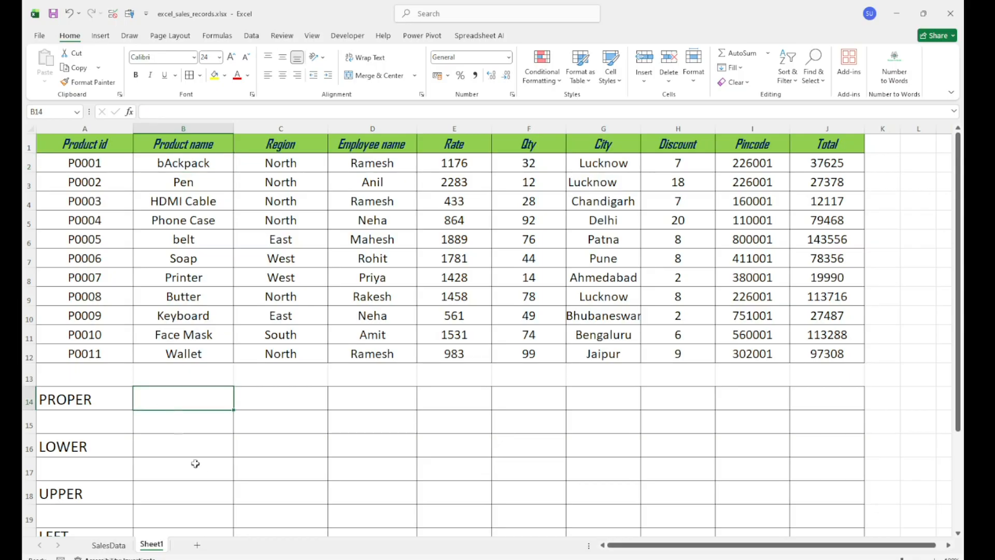
type("=proper")
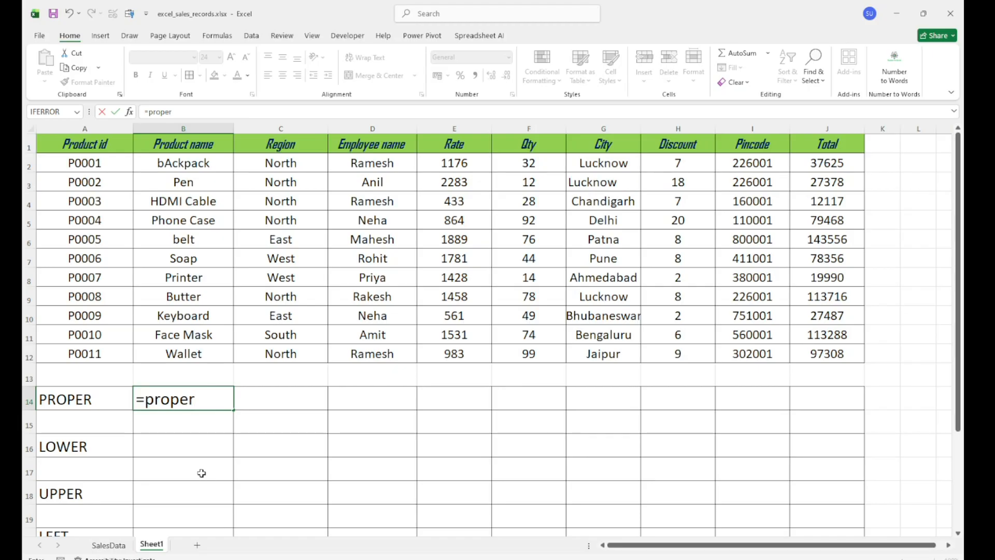
type("(")
left_click(184, 168)
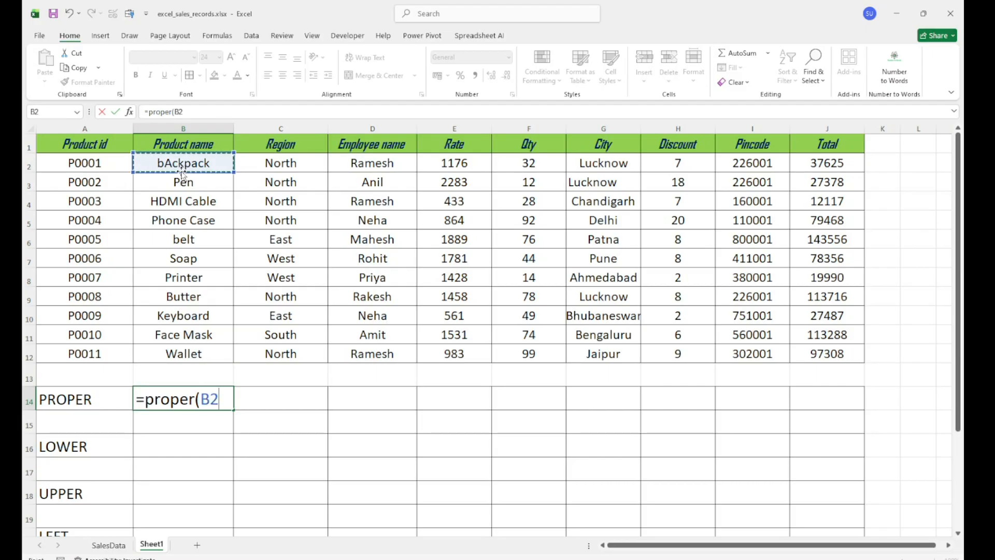
type(")")
key("Return")
left_click(195, 397)
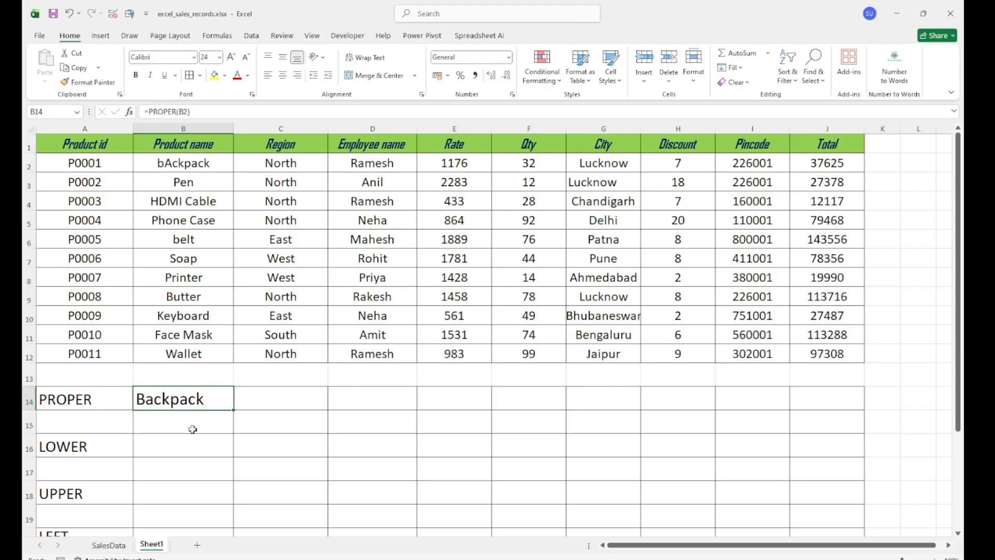
Change the product name in cell B3 to uppercase "PEN"
left_click(191, 442)
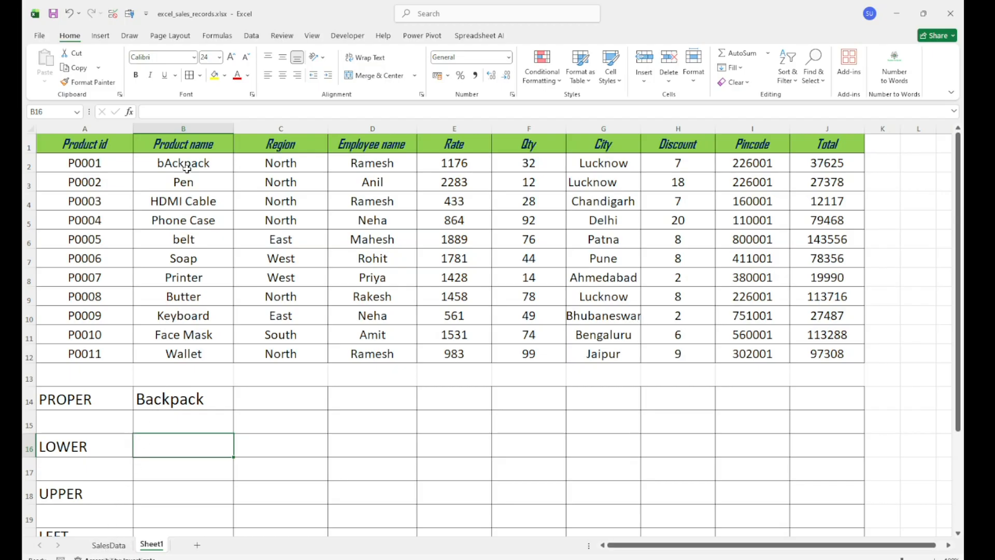
left_click(212, 186)
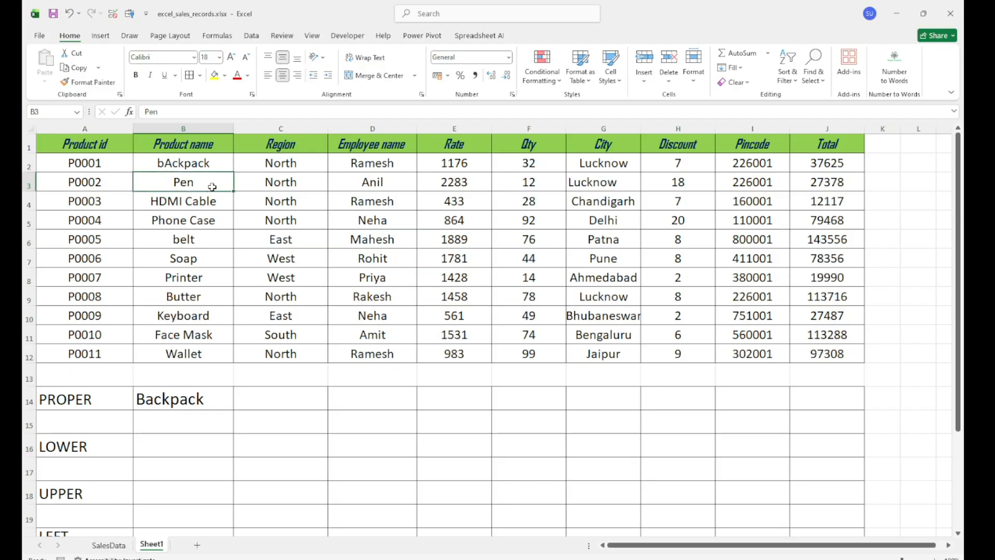
type("P")
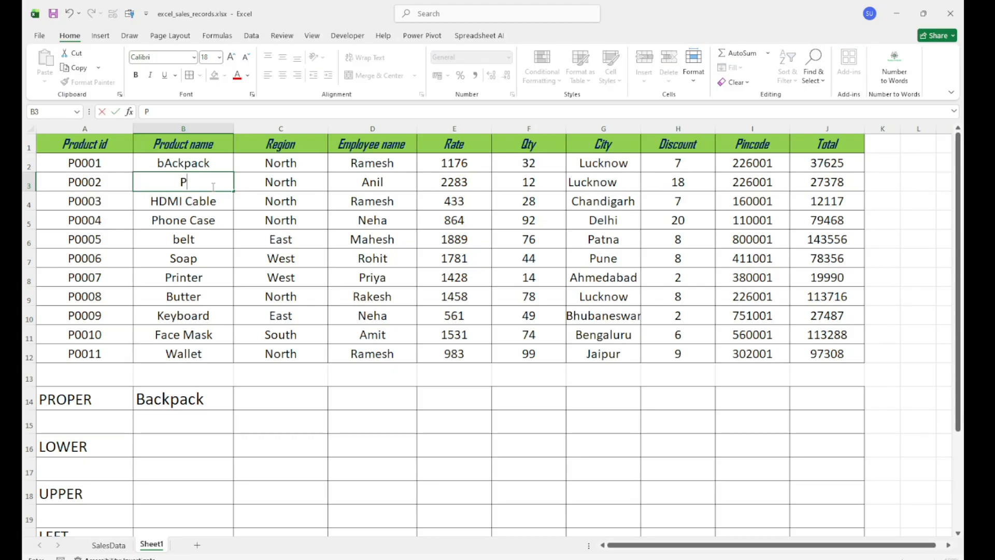
type("EN")
left_click(208, 420)
left_click(196, 458)
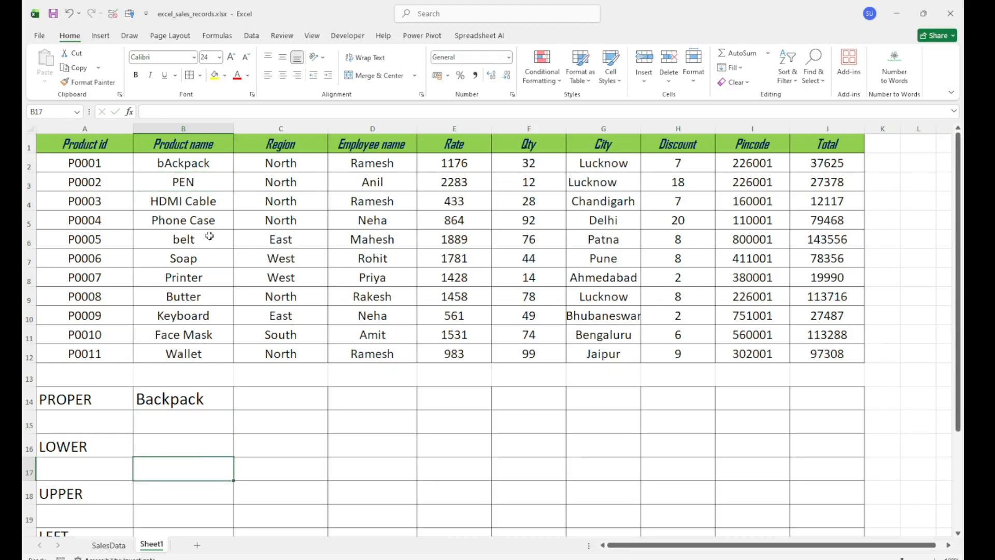
left_click(211, 185)
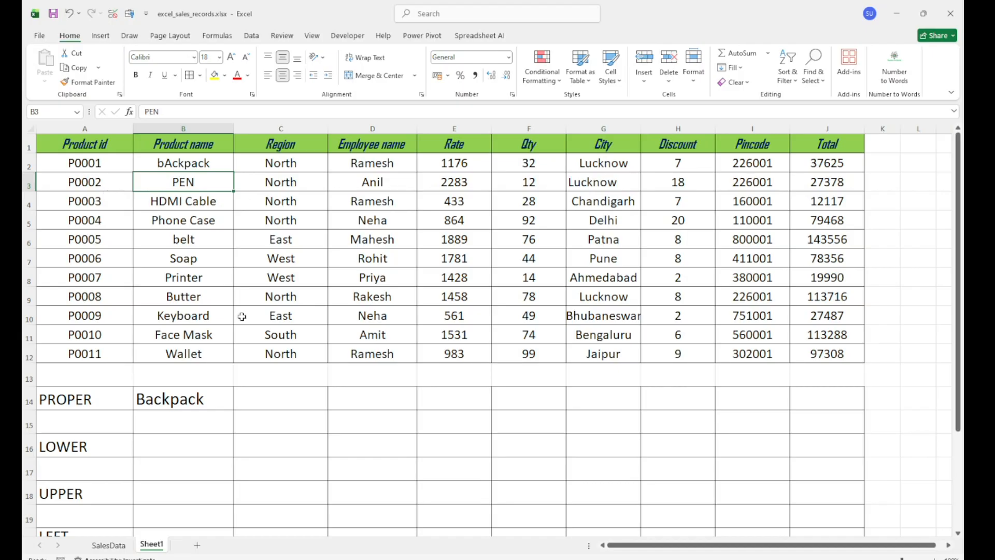
Enter the formula =LOWER(B3) in cell B16, beside the LOWER label
left_click(178, 449)
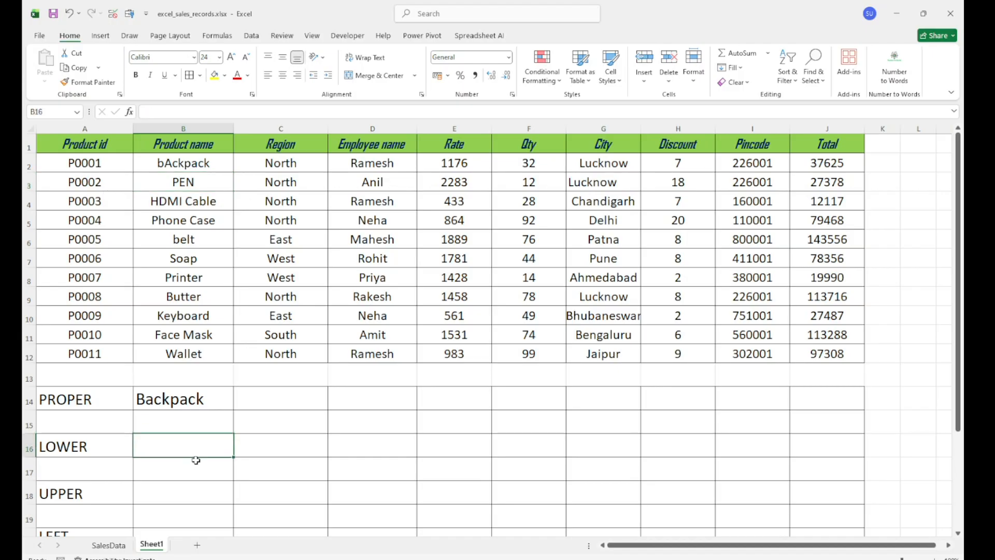
type("=PE")
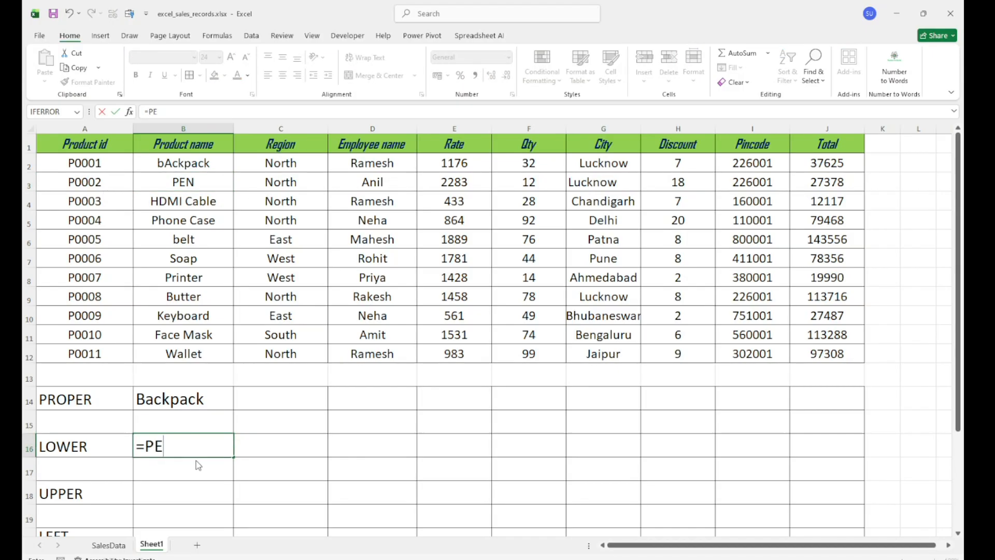
key("BackSpace")
key("BackSpace")
type("LOWER")
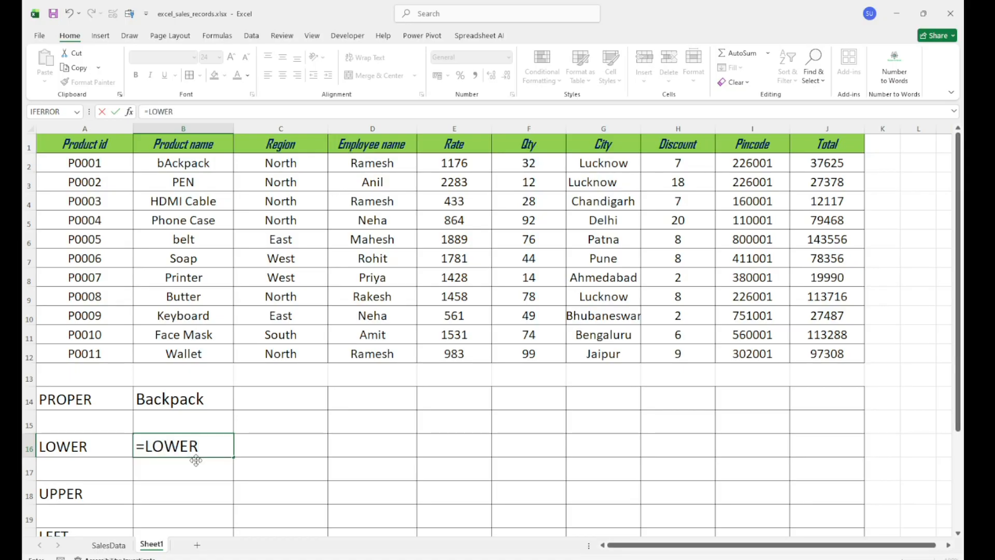
type("(")
left_click(182, 185)
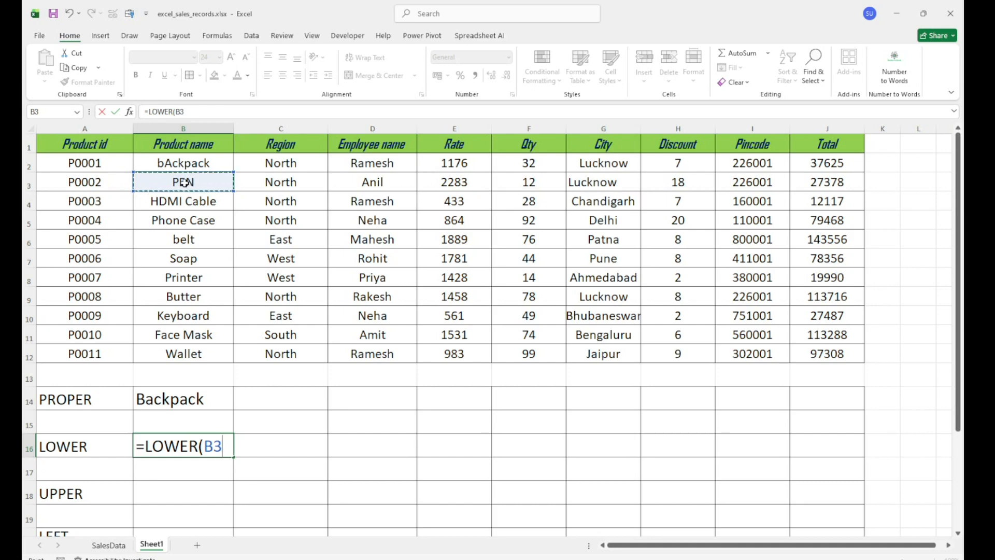
type(")")
key("Return")
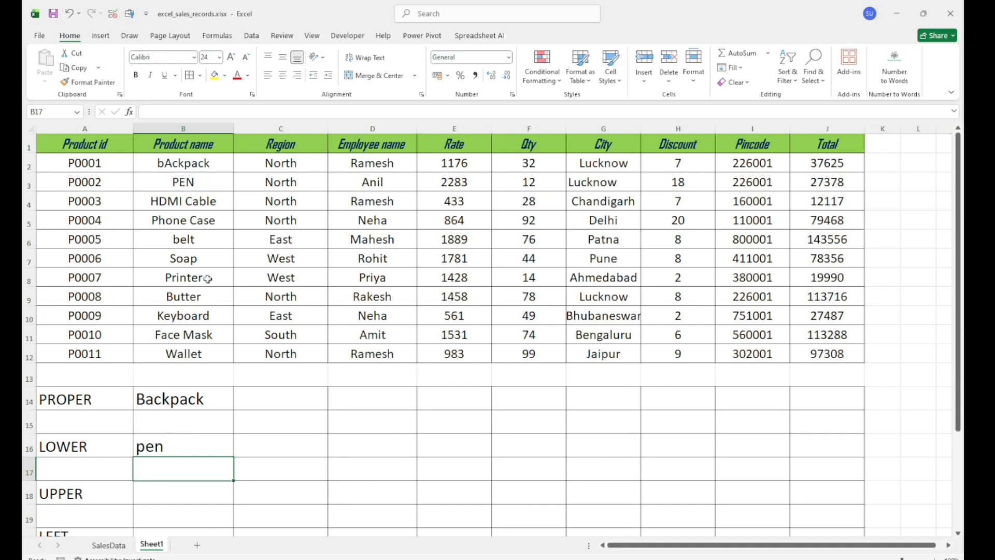
left_click(188, 450)
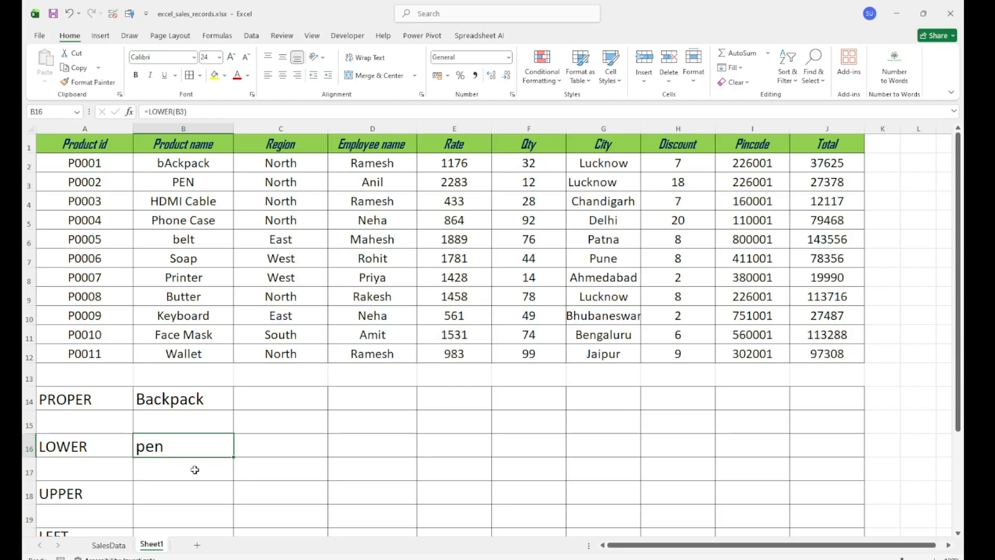
Enter the formula =LOWER(A16) in cell C16 to convert the LOWER label to lowercase
left_click(95, 447)
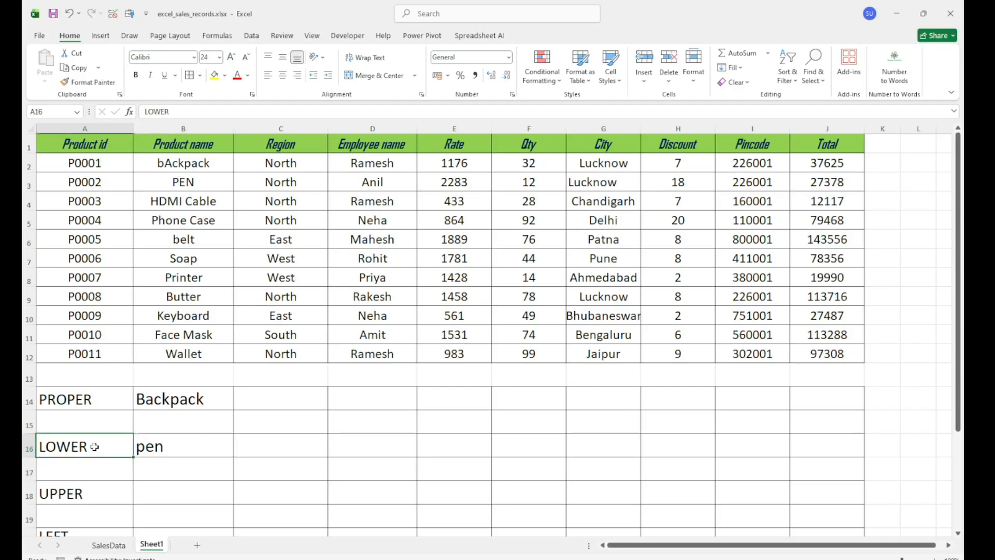
left_click(243, 447)
type("=")
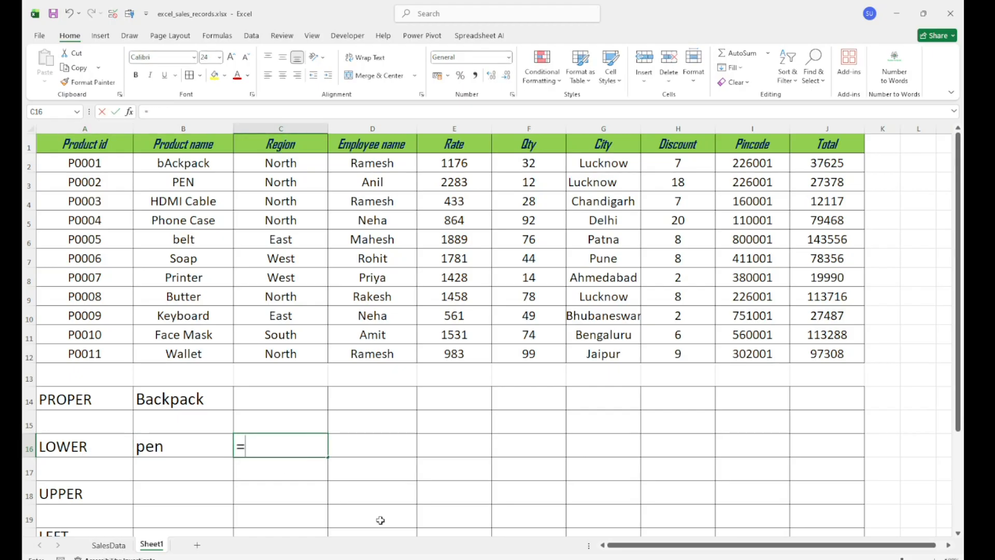
type("LOWER(")
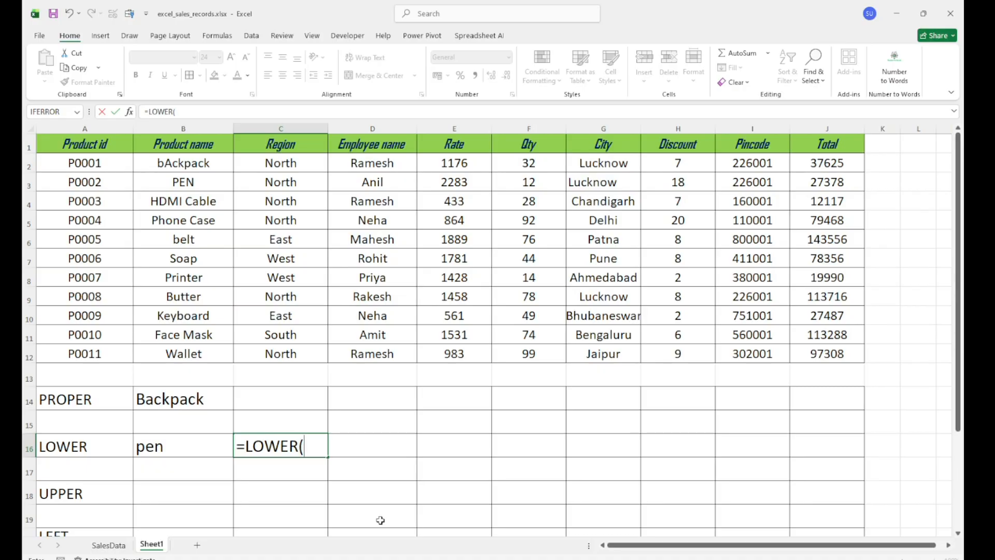
left_click(72, 449)
type(")")
key("Return")
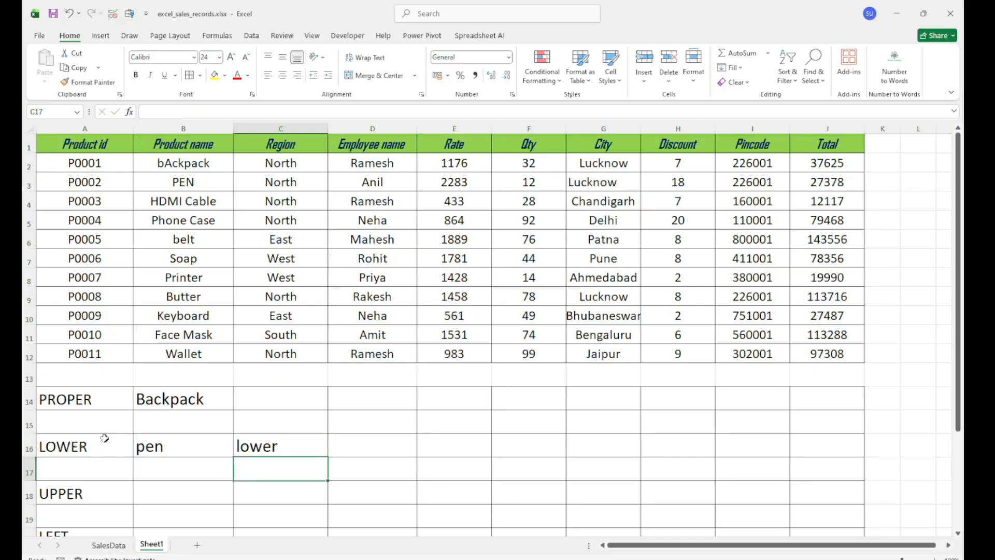
left_click(263, 450)
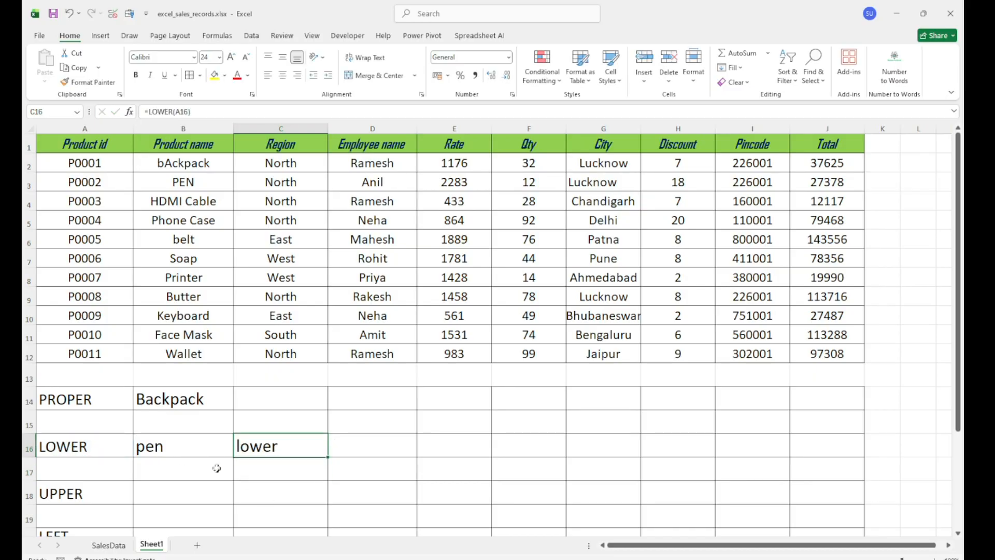
Enter the formula =UPPER(B16) in cell B18, beside the UPPER label
scroll(200, 453, "down", 1)
left_click(196, 464)
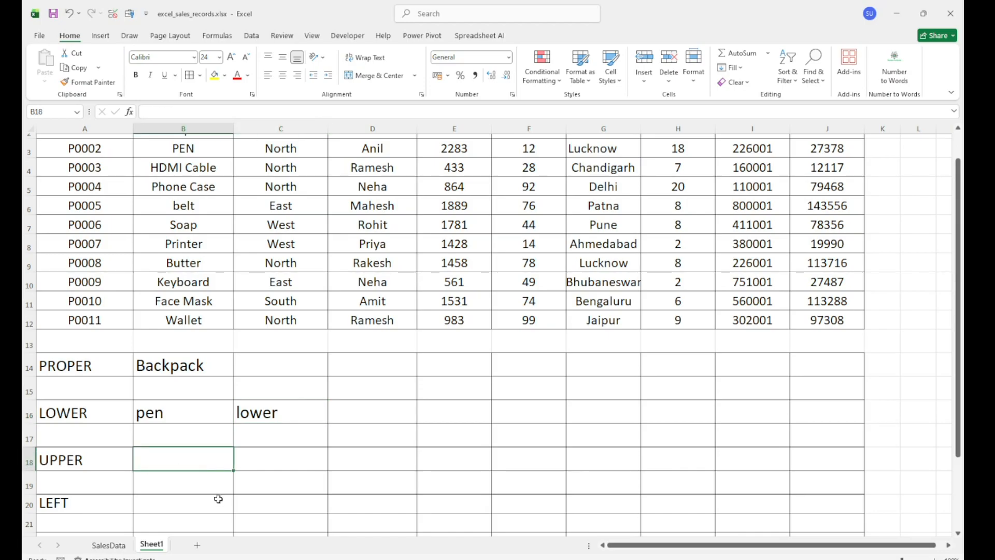
type("=UPPER(")
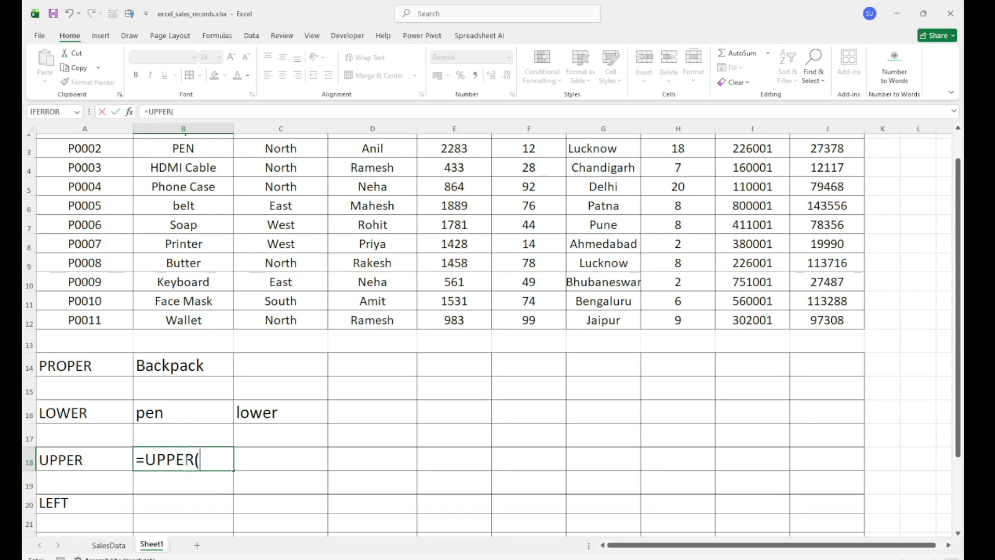
left_click(187, 413)
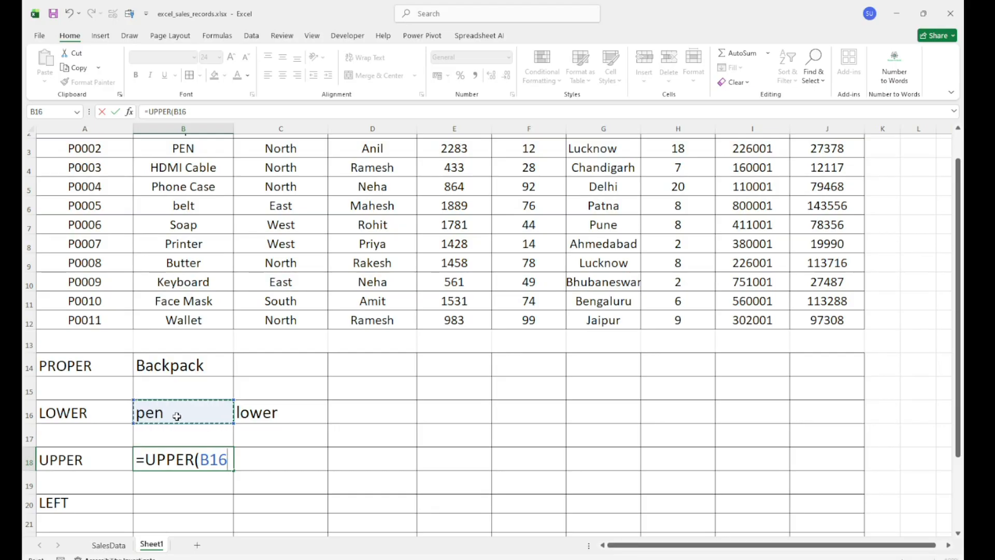
type(")")
key("Return")
left_click(181, 455)
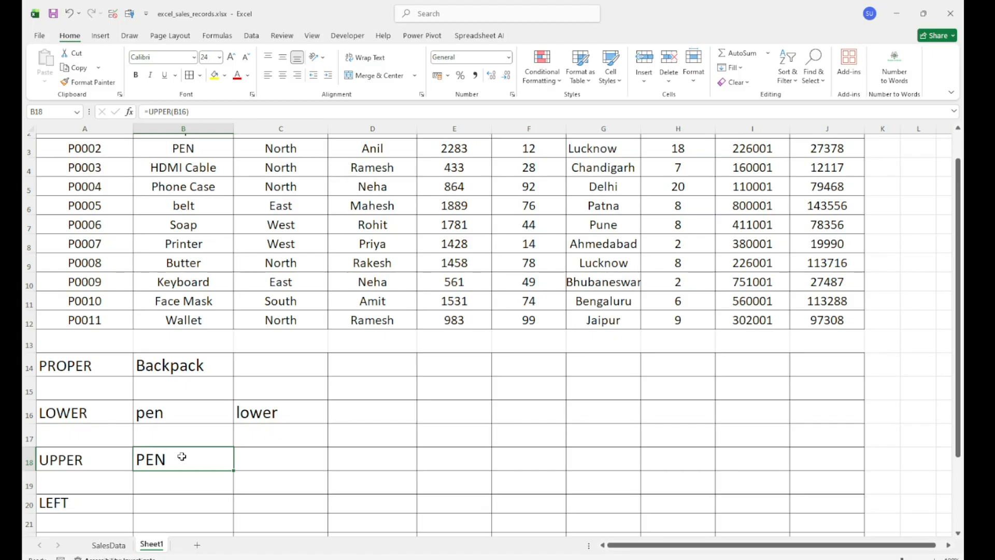
Enter the formula =UPPER(C16) in cell C18 to convert the lowercase word from C16 to capitals
left_click(261, 459)
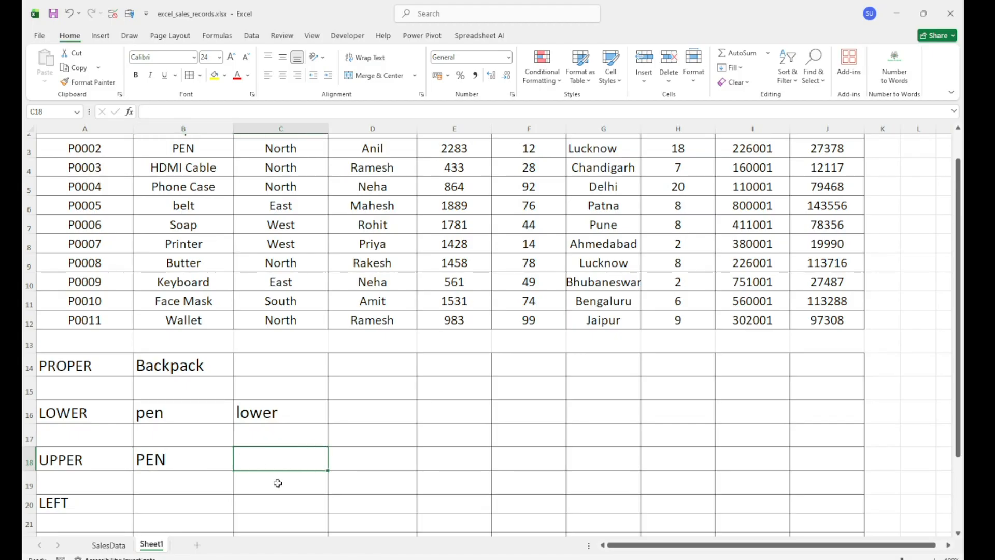
type("=UPPER(")
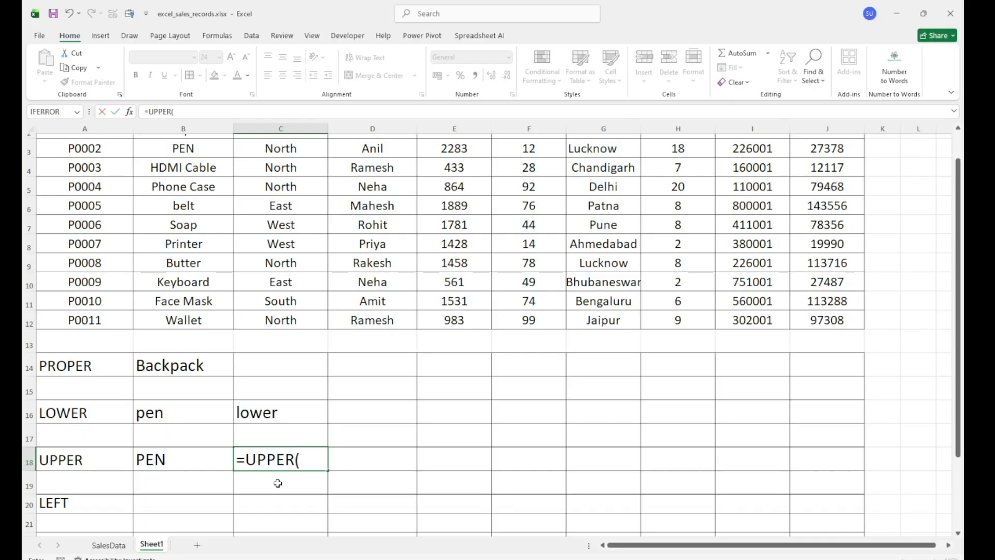
left_click(270, 413)
type(")")
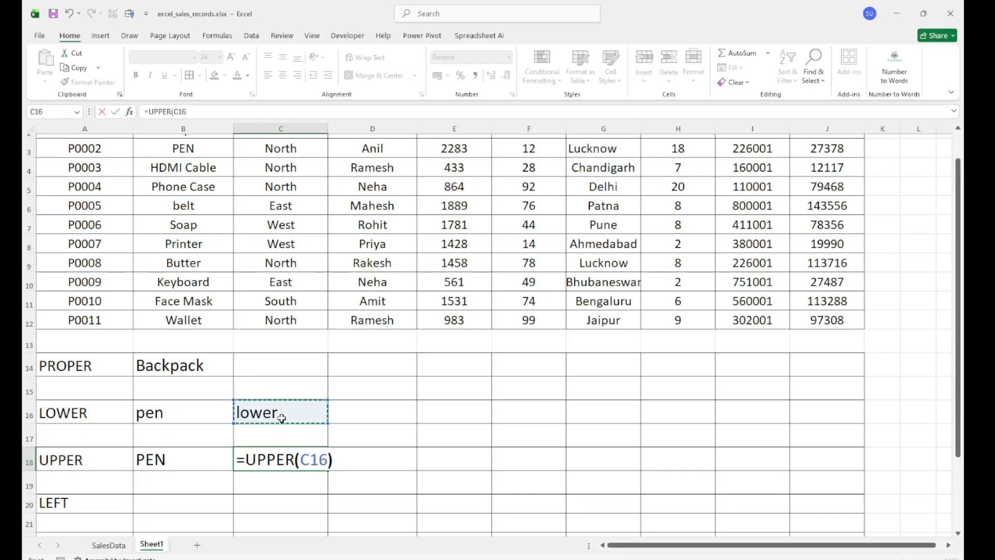
key("Return")
left_click(273, 453)
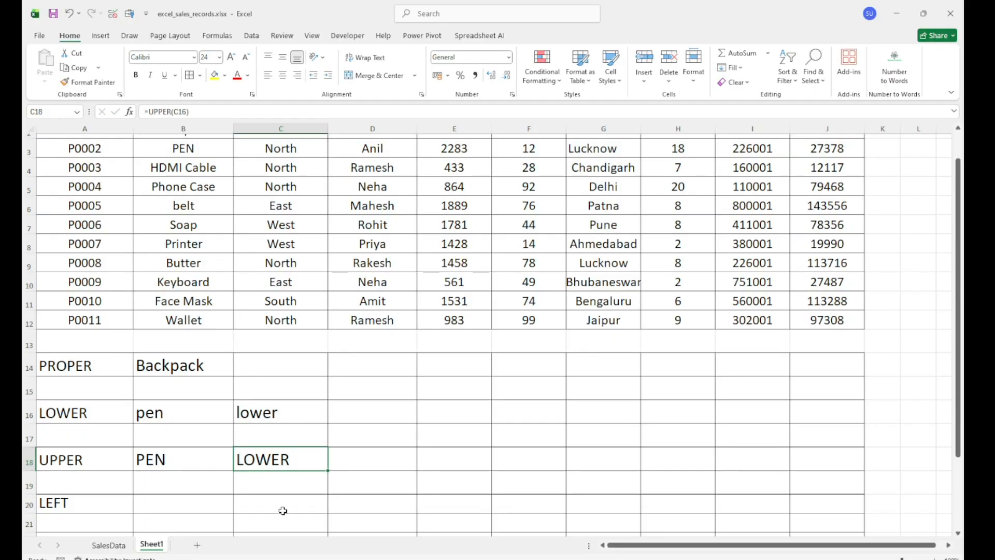
Enter the formula =LEFT(B14,4) in cell B20 to extract the first four characters of the product name
scroll(152, 439, "down", 2)
scroll(153, 439, "down", 3)
left_click(171, 338)
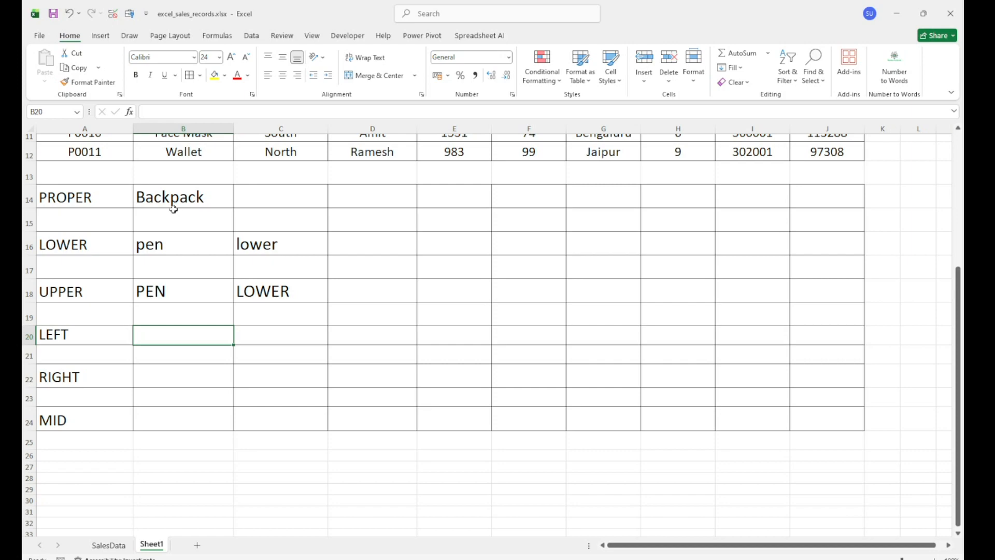
type("=LEFT(")
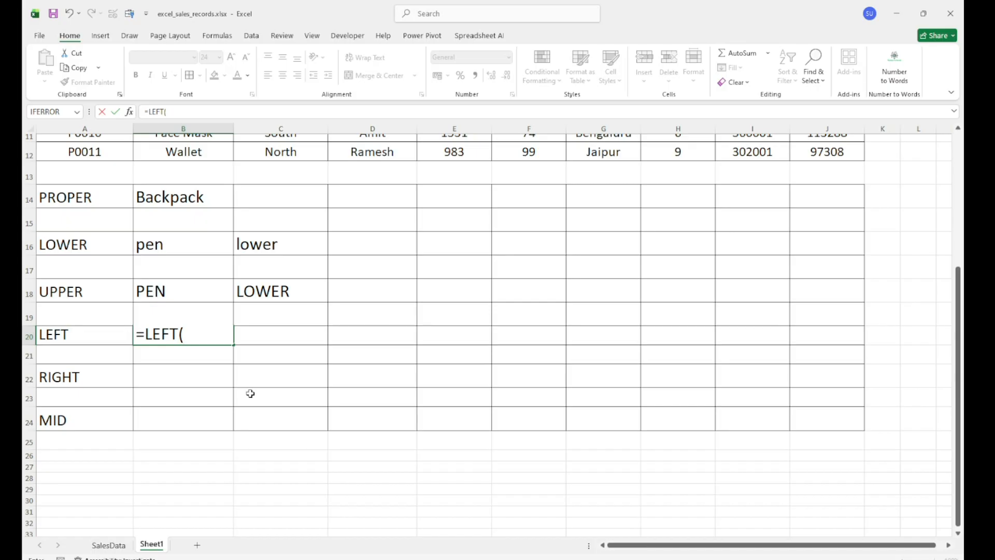
left_click(176, 202)
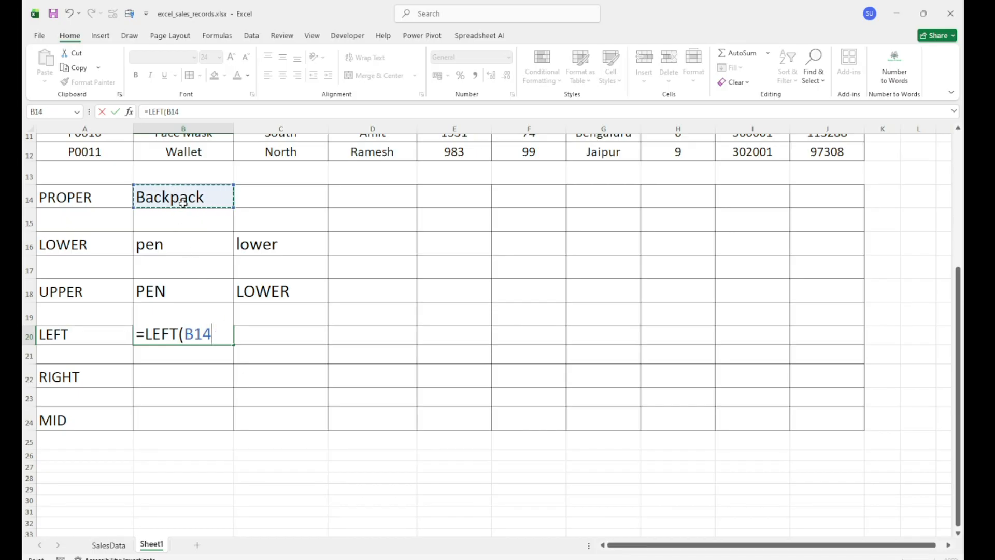
type(",")
type("4")
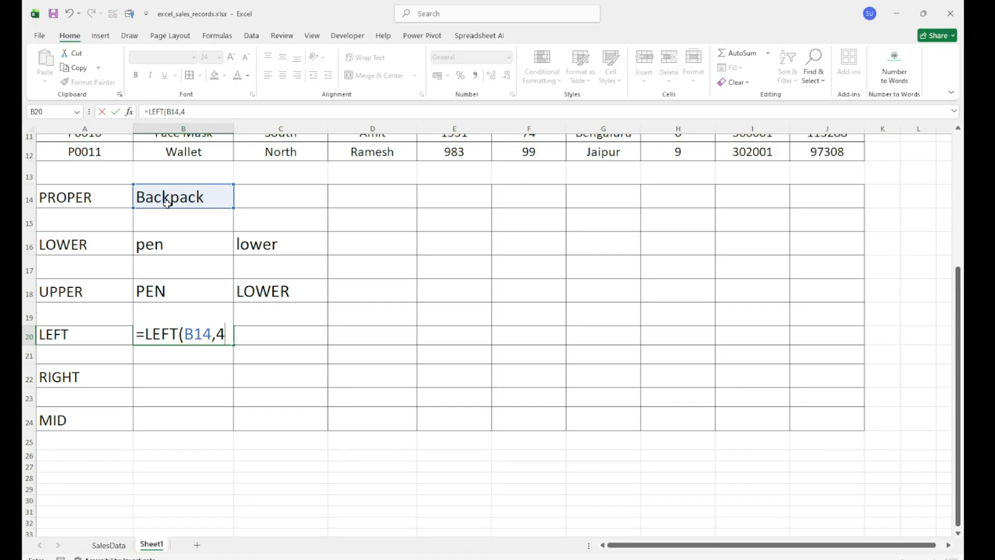
type(")")
key("Return")
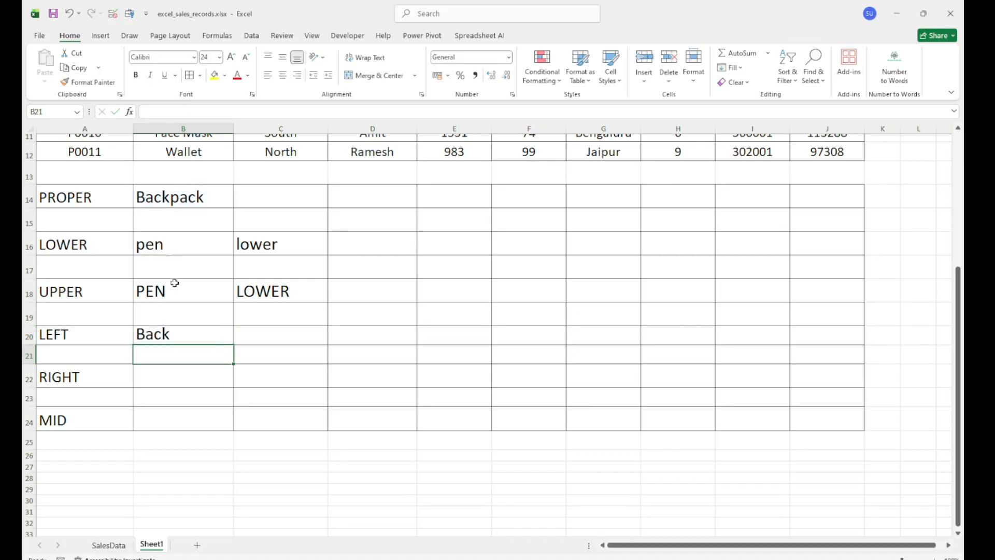
left_click(176, 337)
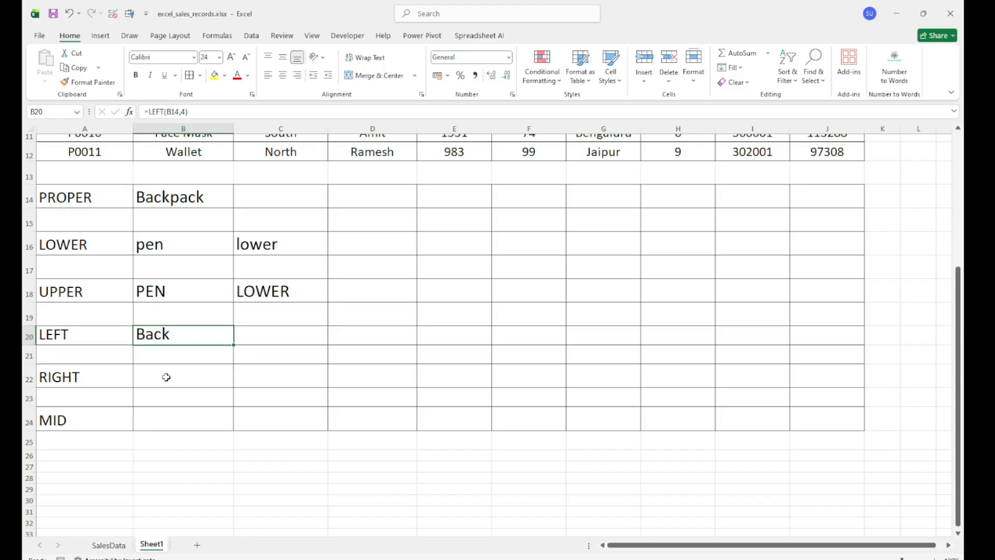
Enter the formula =RIGHT(B14,4) in cell B22 to extract the last four characters of the product name
left_click(165, 377)
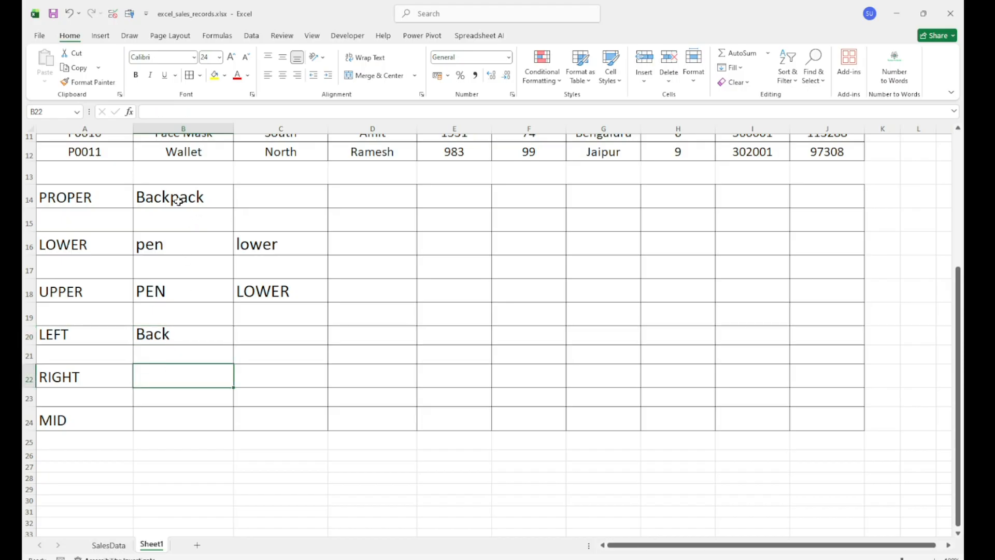
type("=RIGHT(")
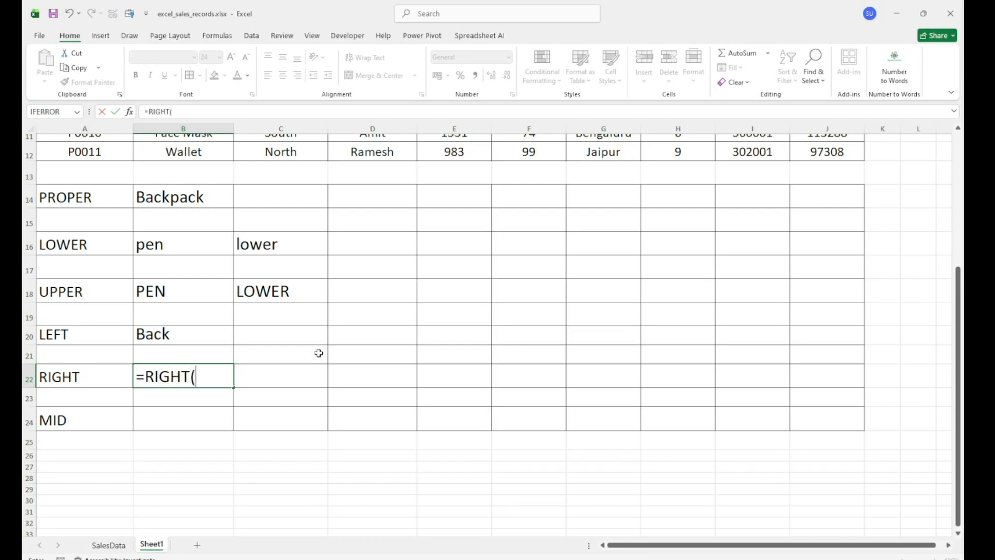
left_click(164, 198)
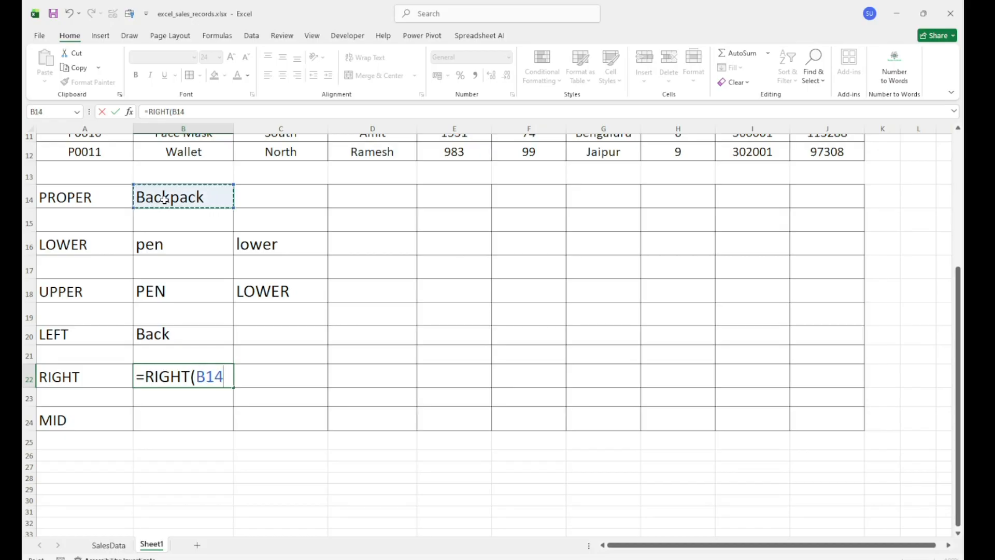
type(",")
type("4")
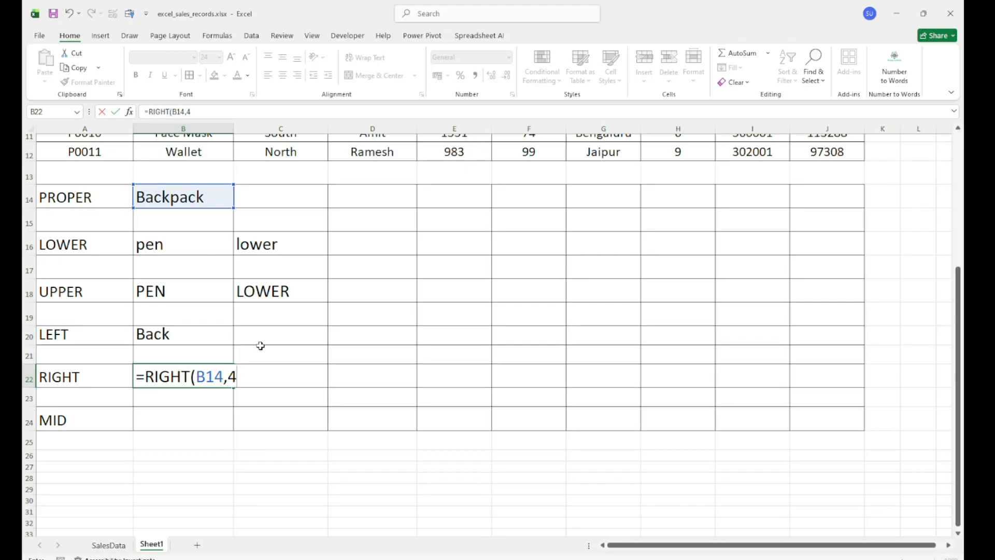
type(")")
key("Return")
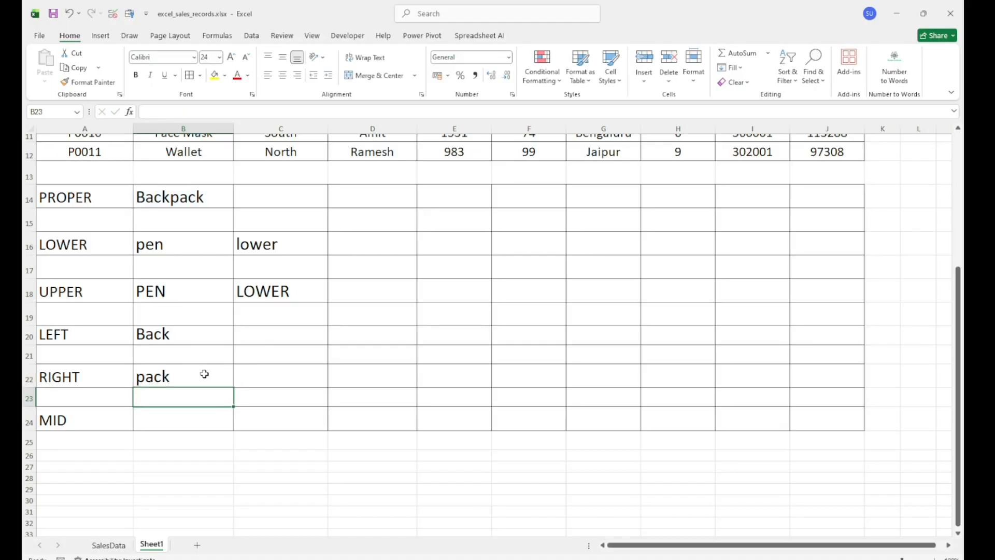
Enter the formula =MID(B14,2,3) in cell B24 to extract three characters of the product name starting at the second
left_click(193, 420)
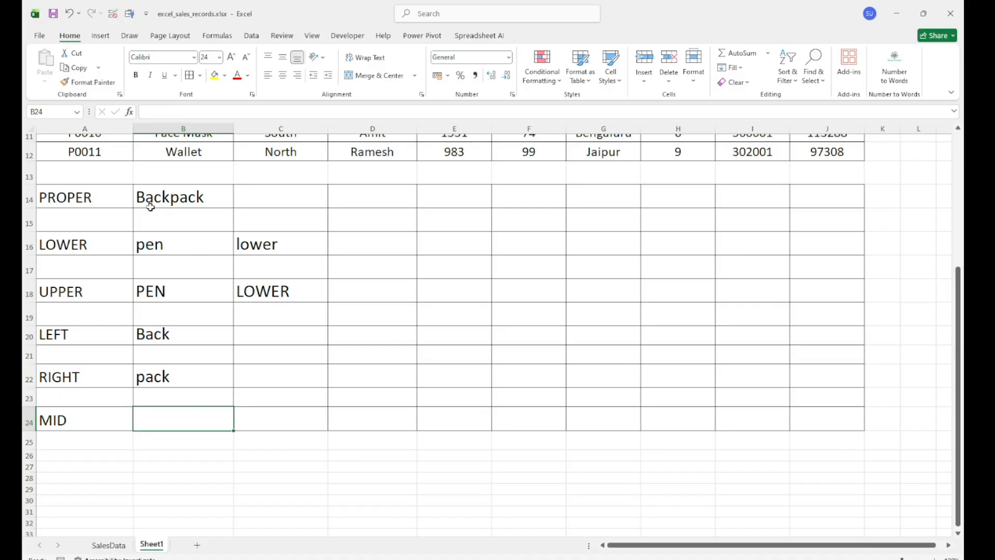
scroll(149, 222, "up", 1, "ctrl")
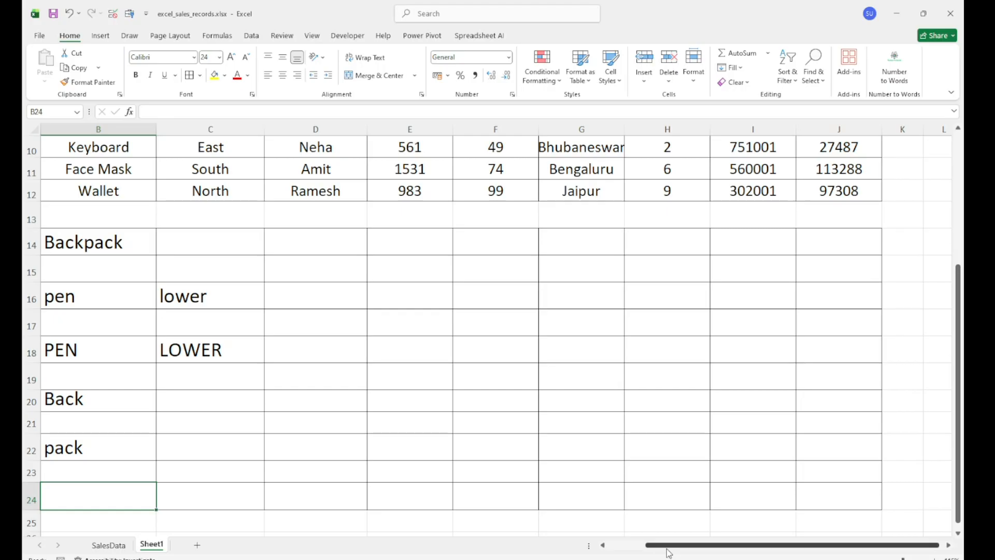
left_click_drag(669, 546, 631, 545)
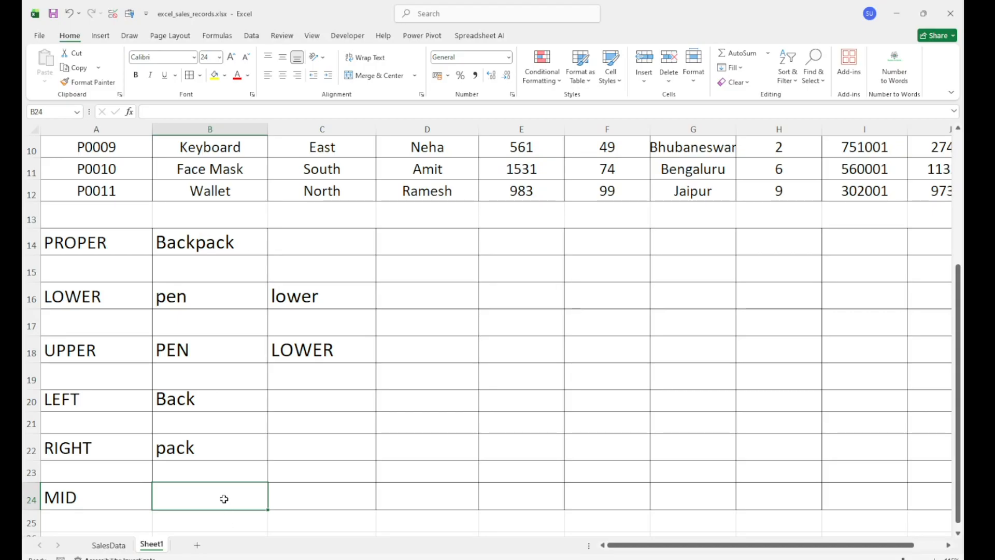
type("=MID(")
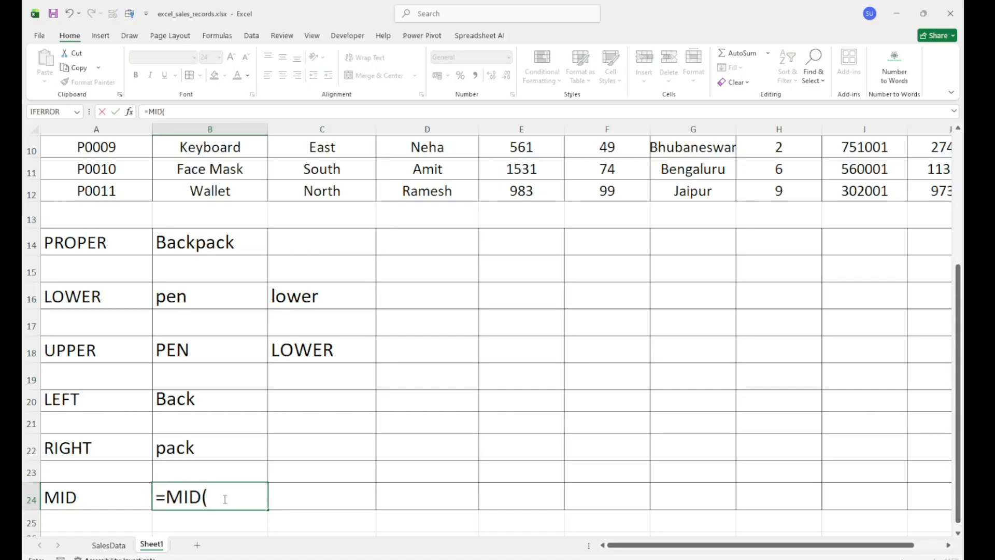
left_click(193, 240)
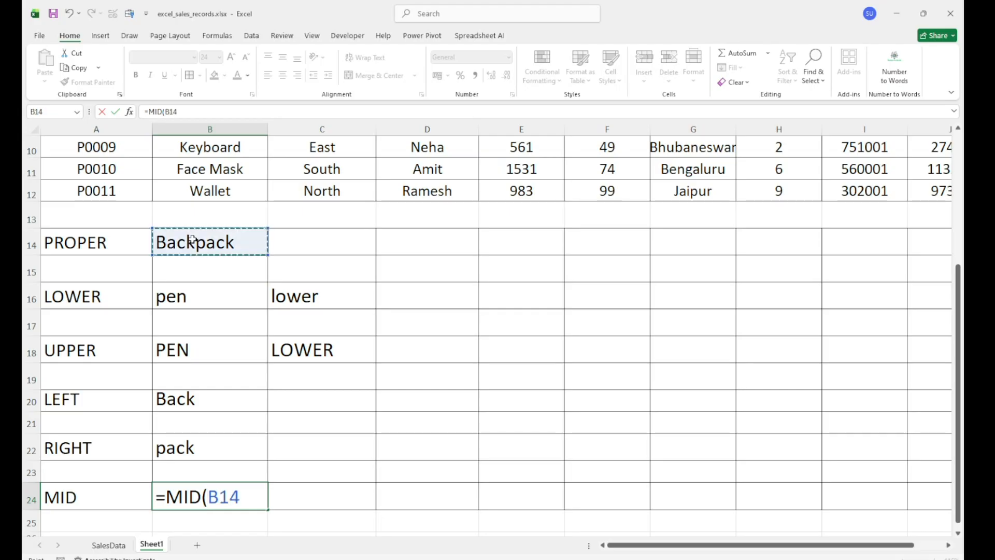
type(",")
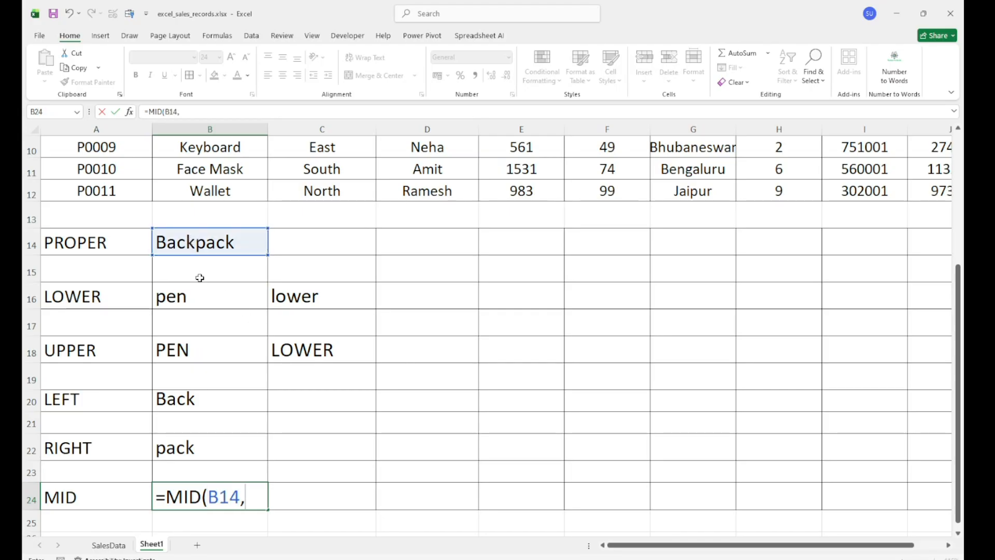
type("2,")
type("3")
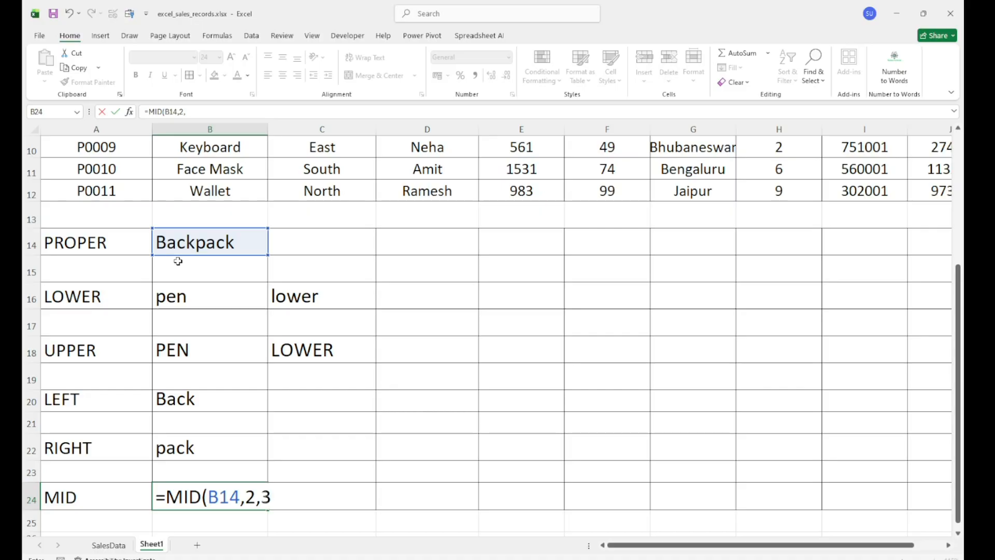
type(")")
key("Return")
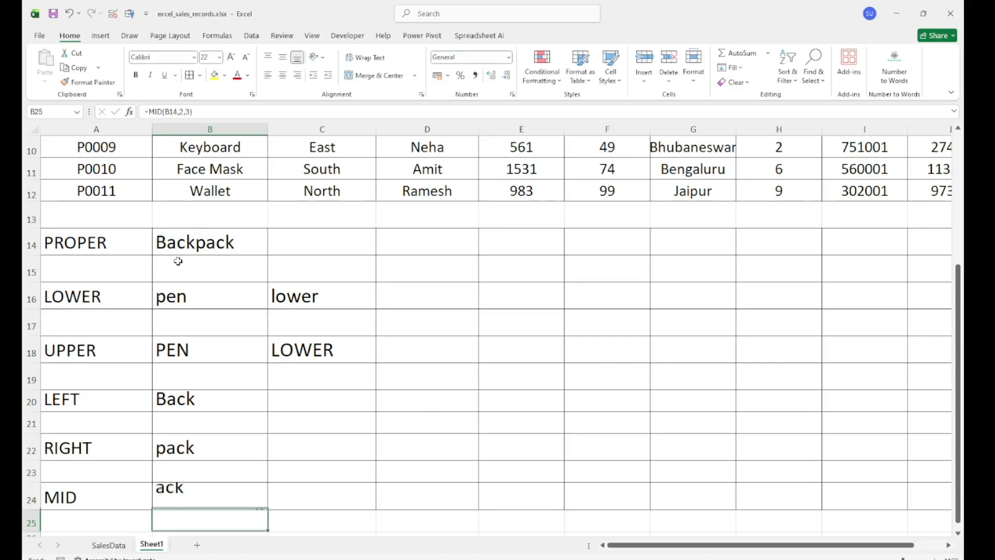
left_click(208, 492)
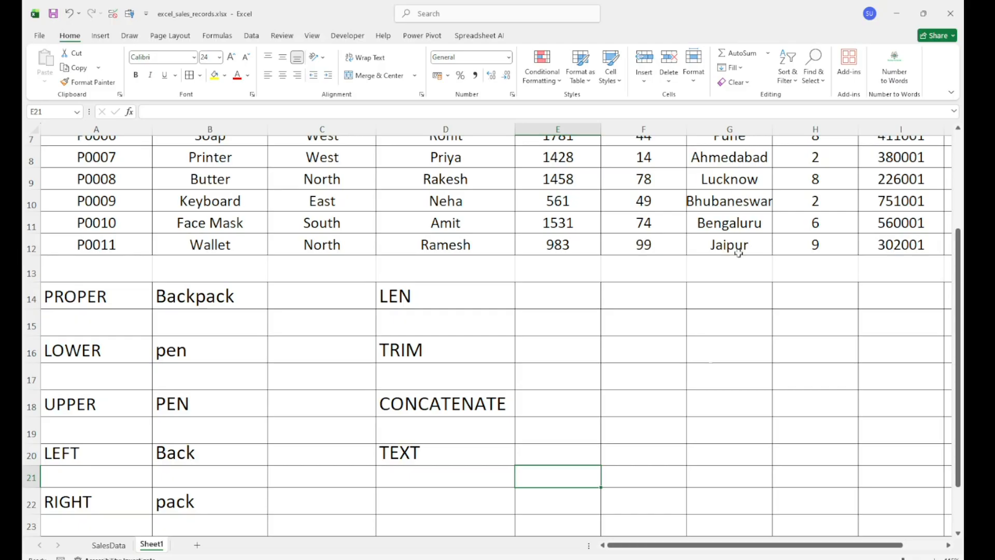
Widen column E slightly to make room for the formulas beside the LEN, TRIM, CONCATENATE and TEXT labels
left_click(619, 415)
left_click(564, 301)
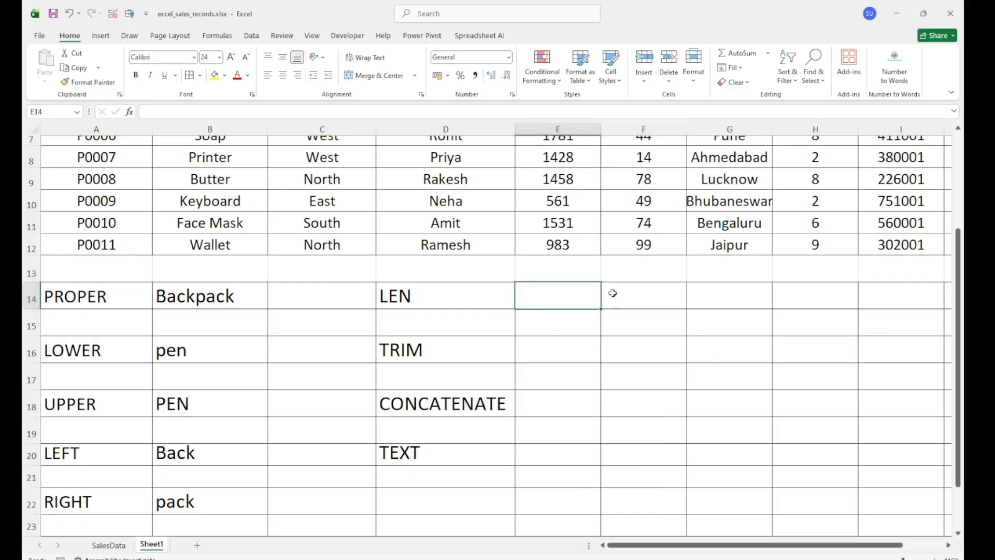
left_click_drag(601, 129, 630, 129)
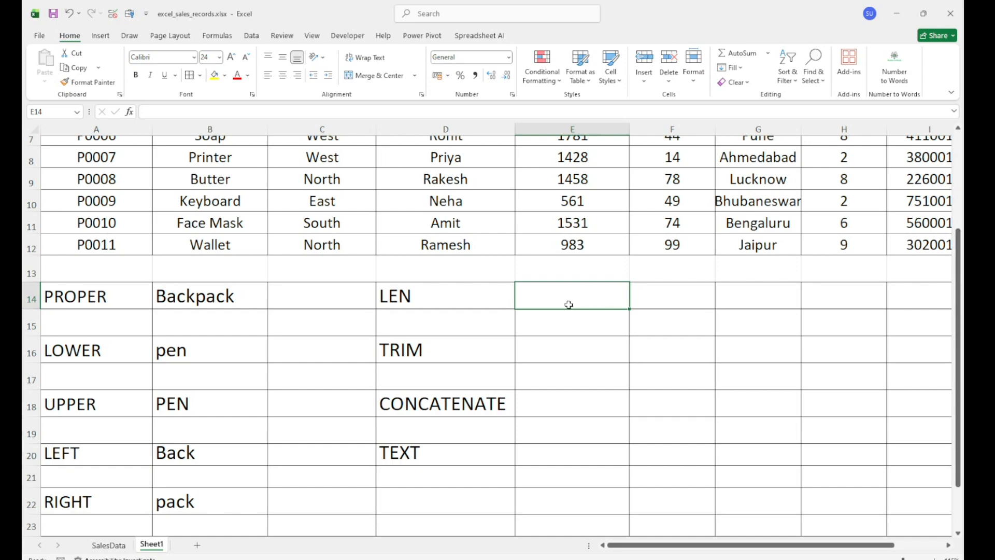
Enter the formula =LEN(B14) in cell E14, beside the LEN label, to count the product name's characters
left_click(245, 300)
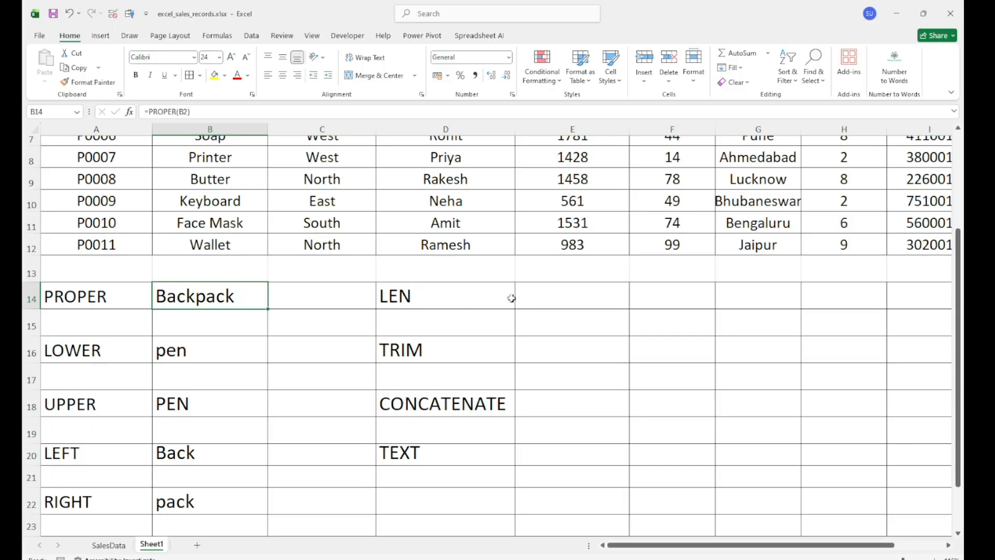
left_click(551, 312)
type("=")
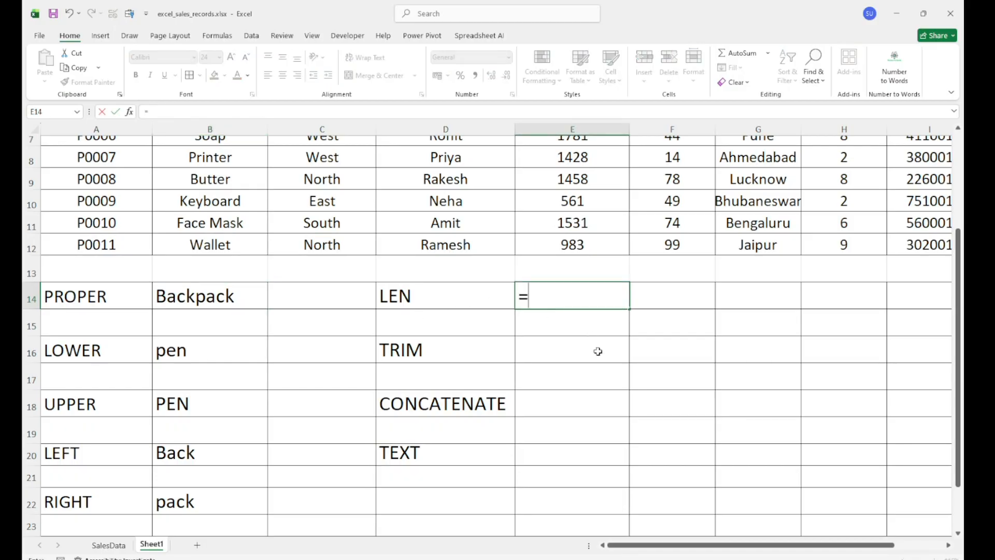
type("LEN(")
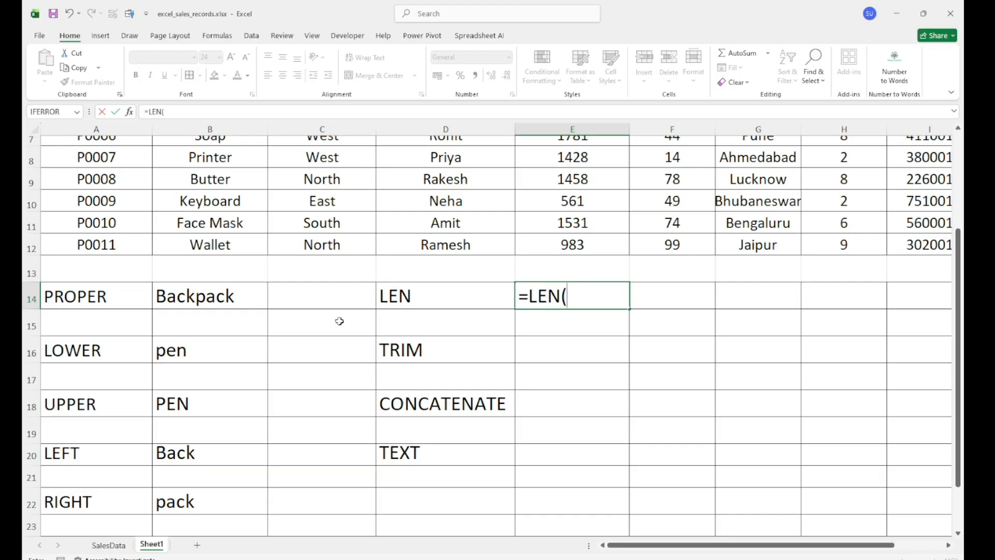
left_click(242, 303)
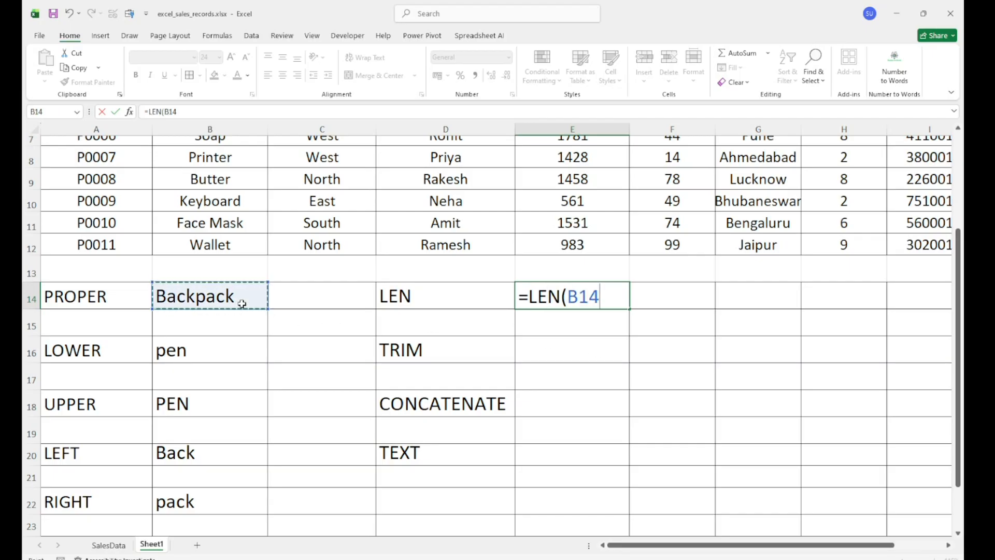
type(")")
key("Return")
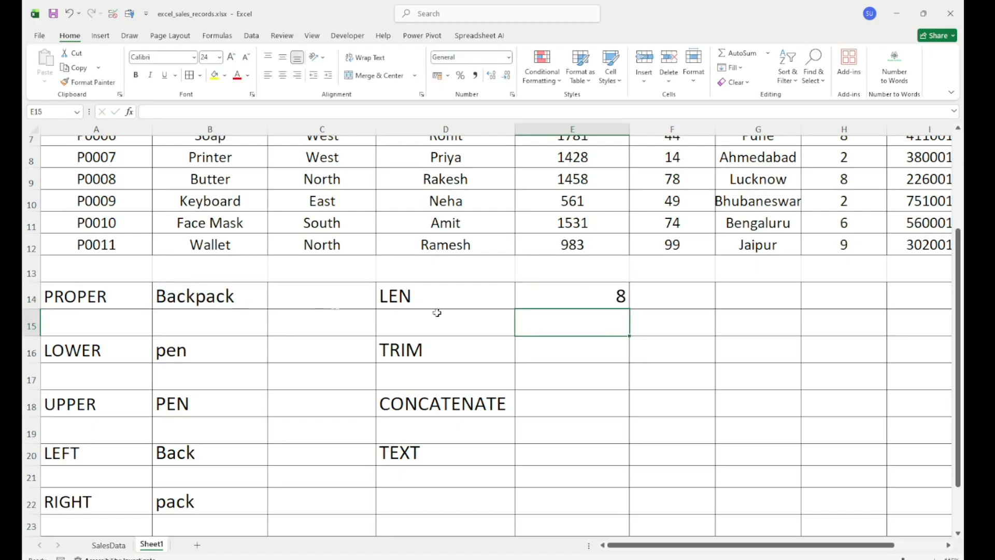
left_click(560, 304)
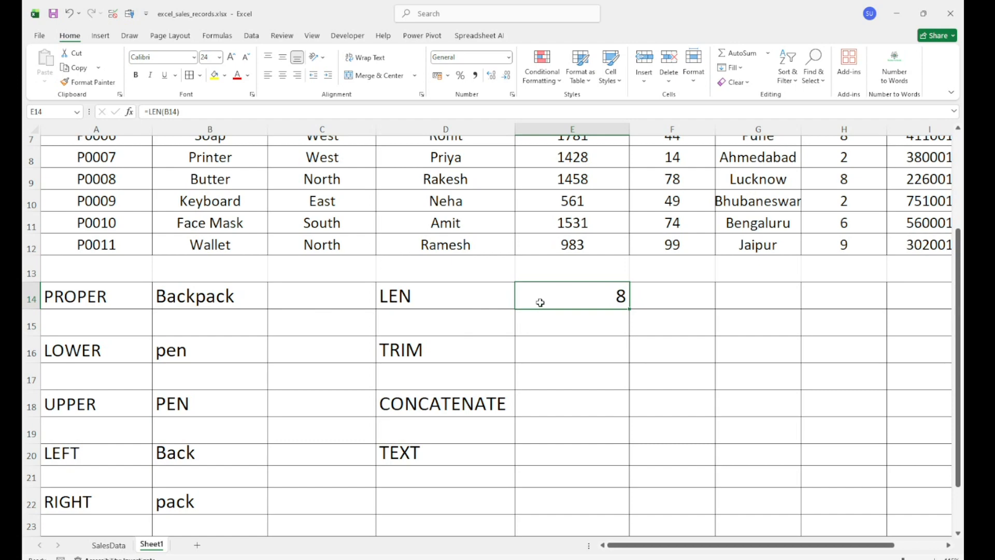
left_click(542, 343)
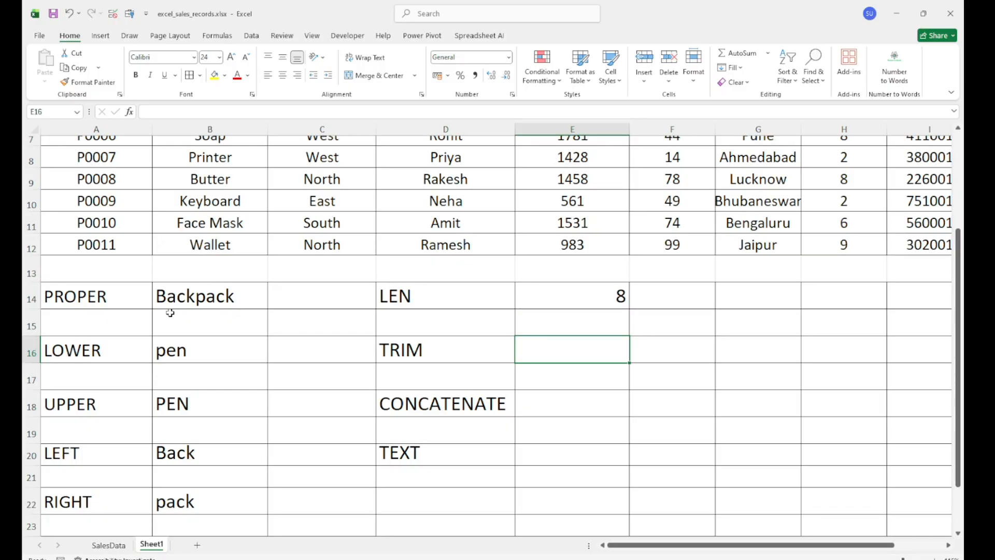
scroll(177, 313, "up", 1)
scroll(181, 312, "down", 1)
Enter a sample full name with several extra spaces between its two words in cell E13 and widen column E to fit it
left_click(560, 264)
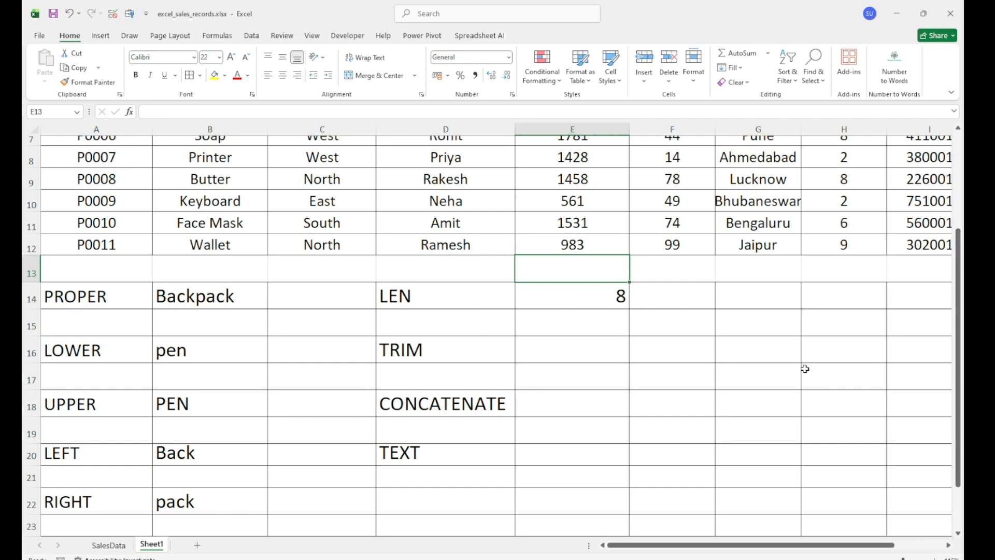
type("MA")
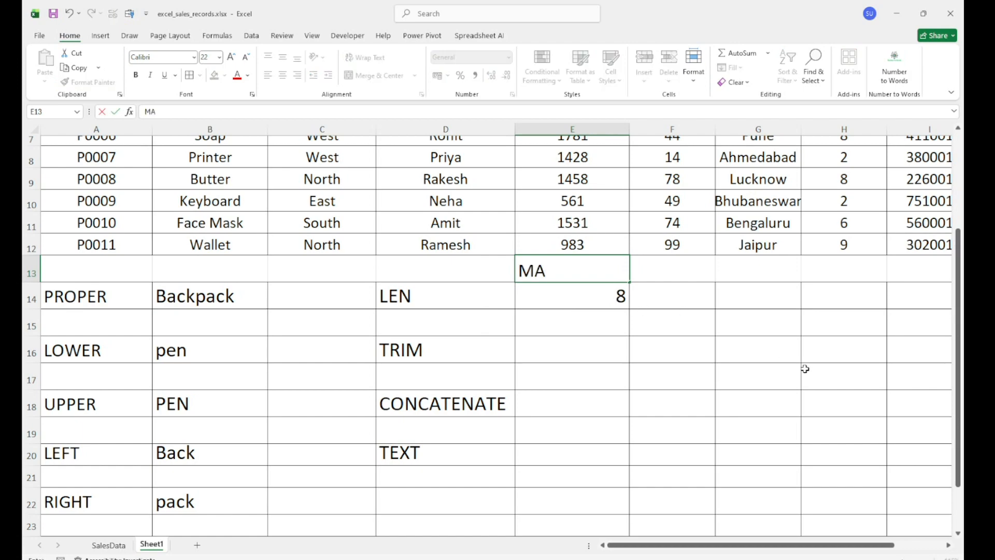
type("HESH    KUMAR")
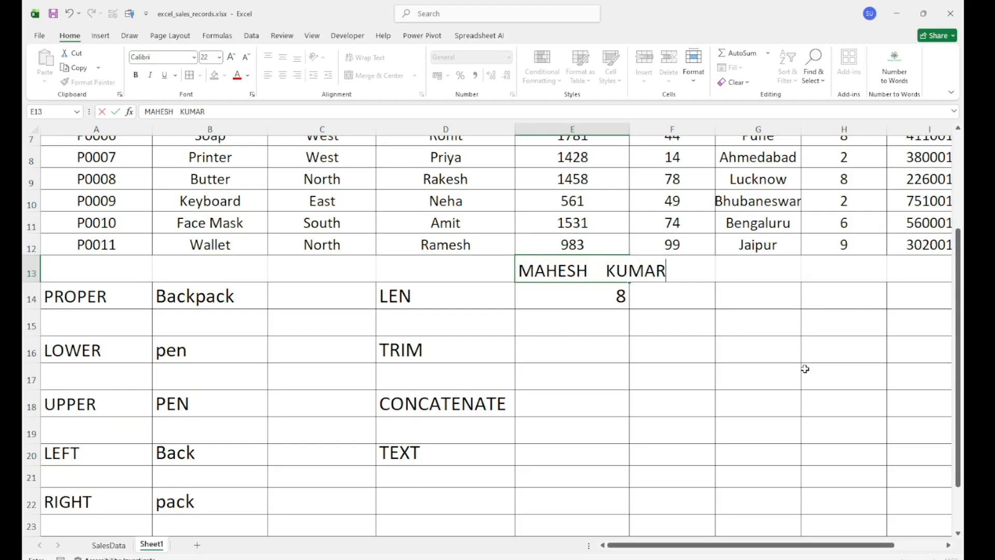
left_click(789, 414)
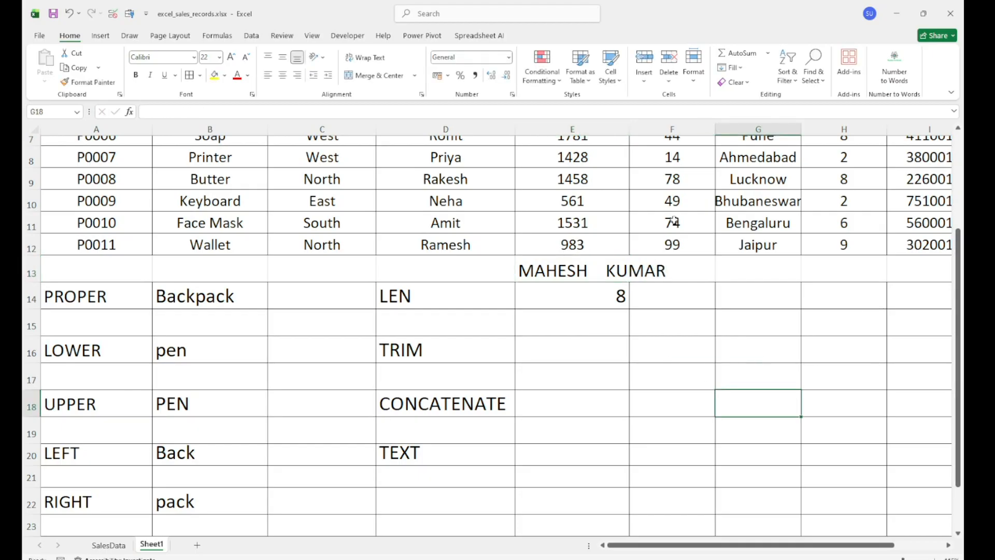
left_click_drag(626, 125, 710, 136)
left_click(666, 295)
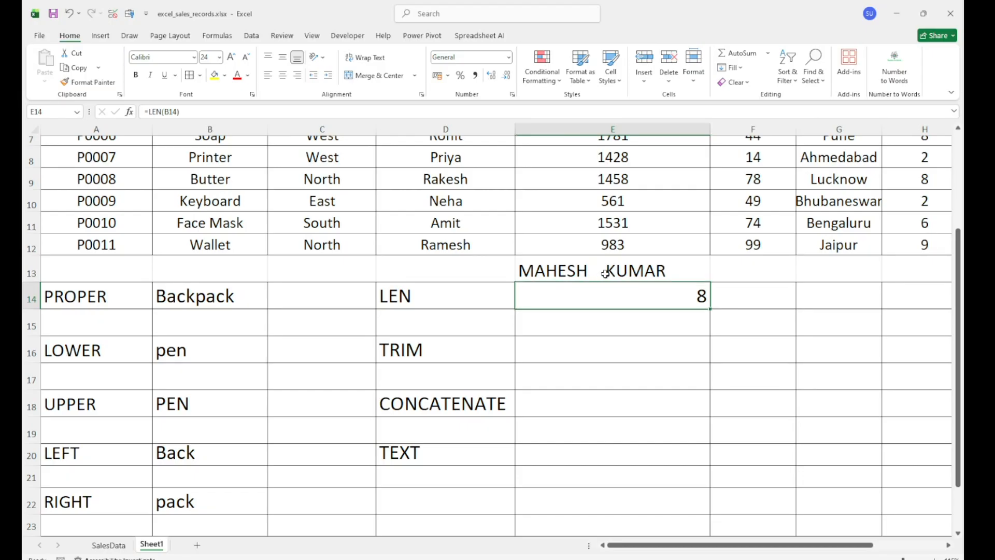
left_click(605, 273)
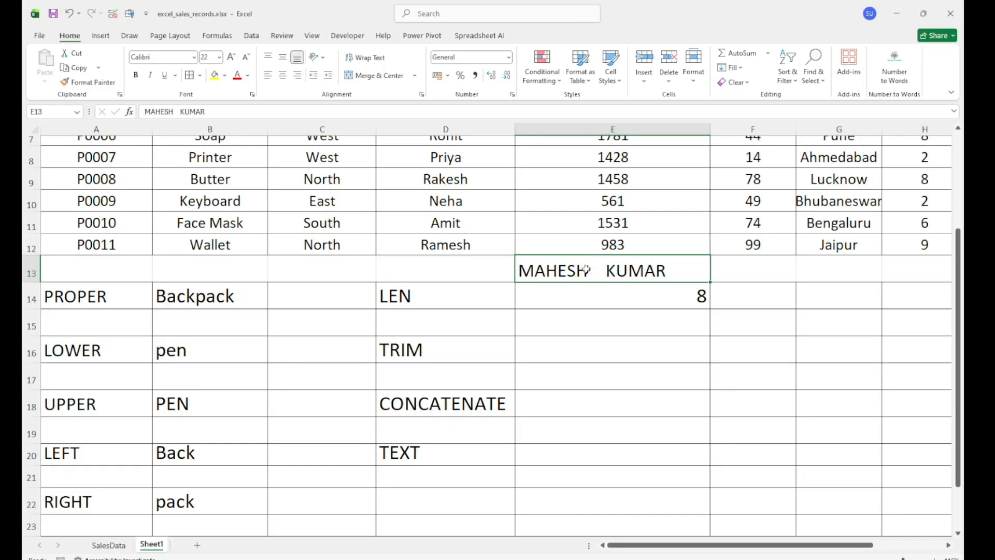
Enter the formula =TRIM(E13) in cell E16, beside the TRIM label, to remove the extra spaces from the sample name
left_click(578, 351)
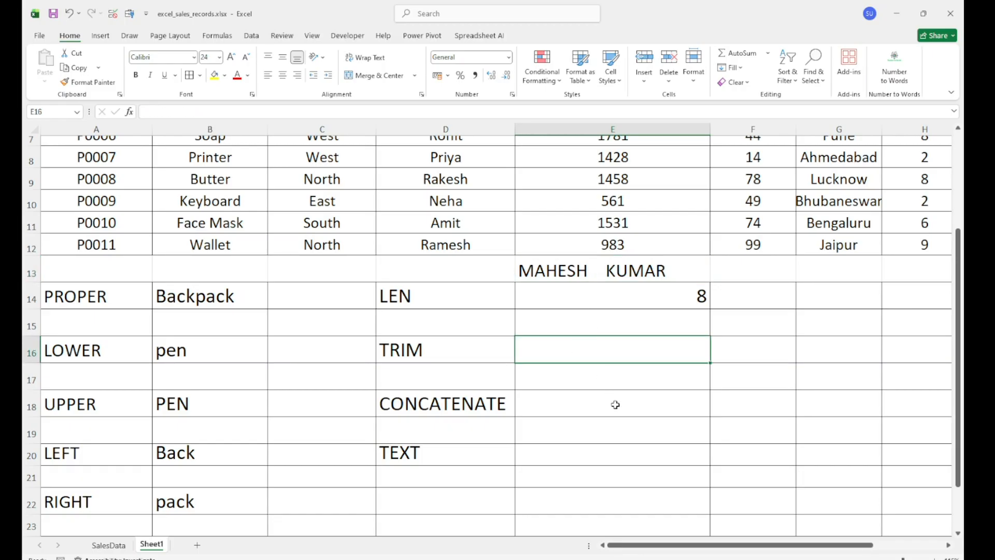
type("=T")
type("R")
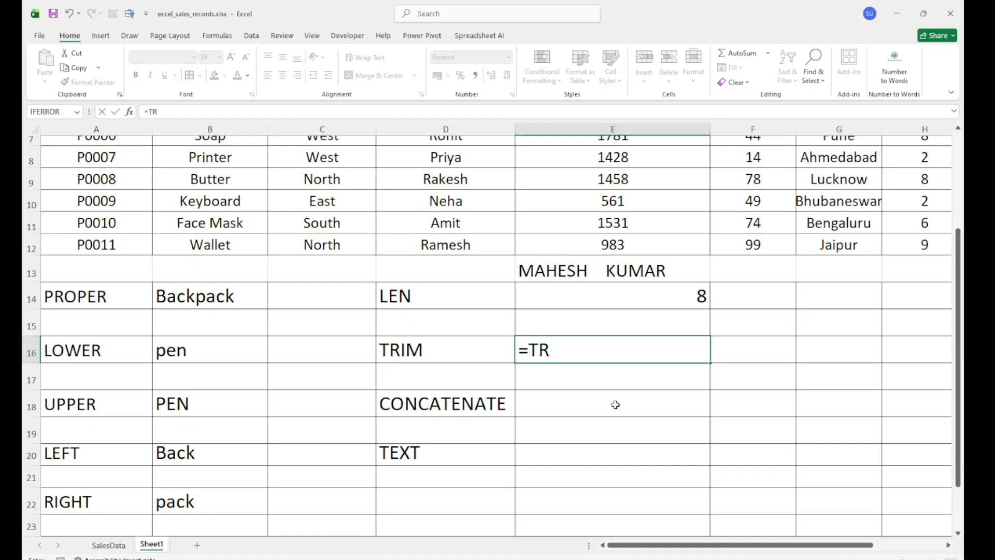
type("IM(")
left_click(591, 276)
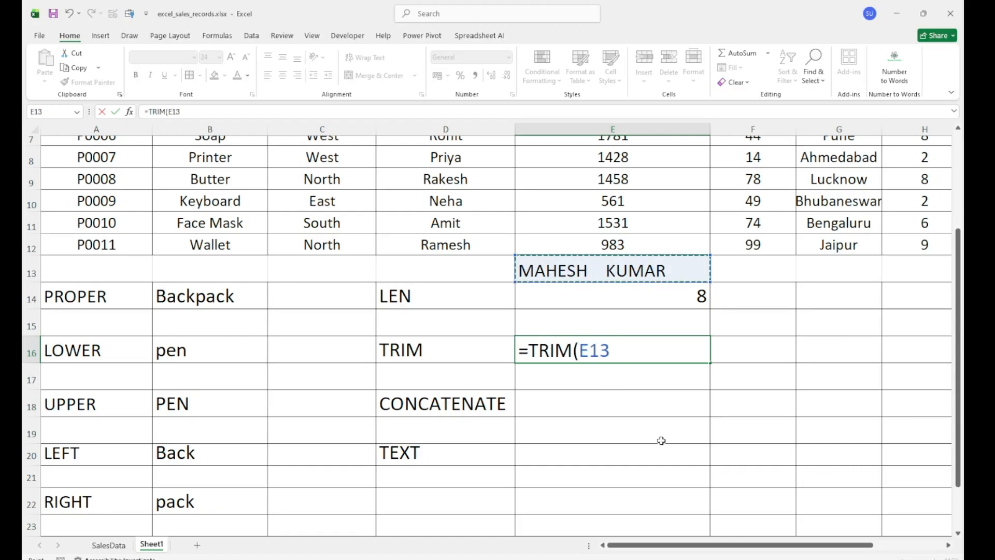
type(")")
key("Return")
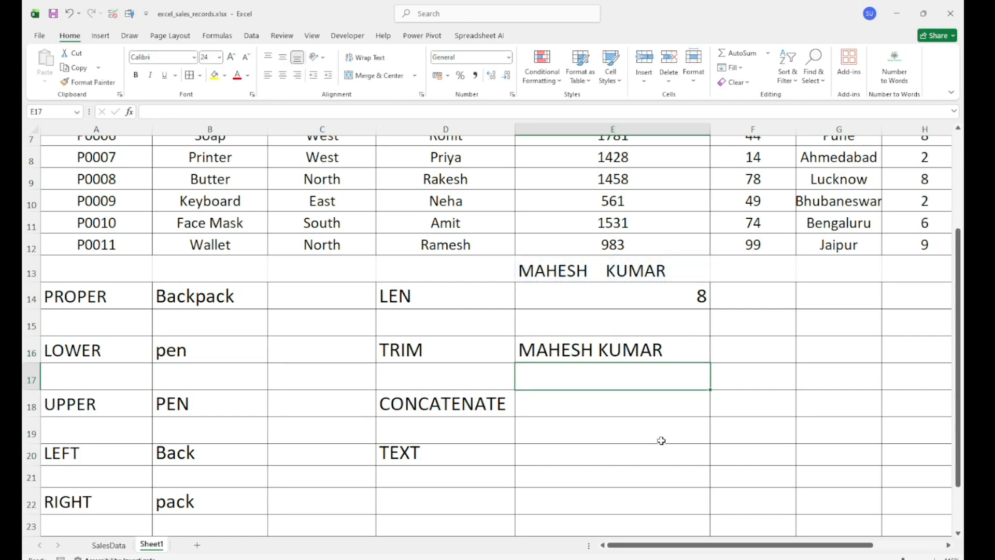
left_click(606, 356)
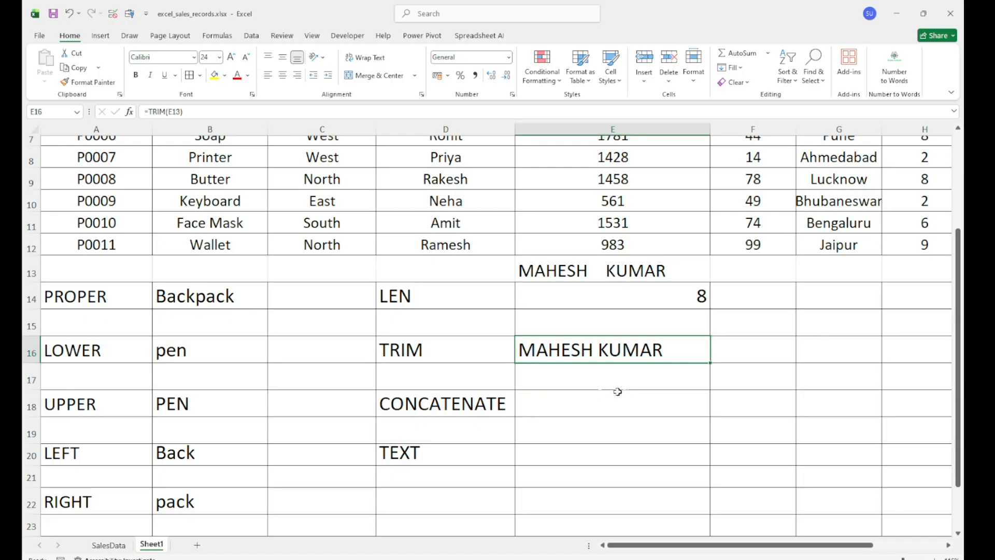
Replace the spaced full name with a first name in cell D13 and a surname in E13, widening column D slightly
left_click(596, 409)
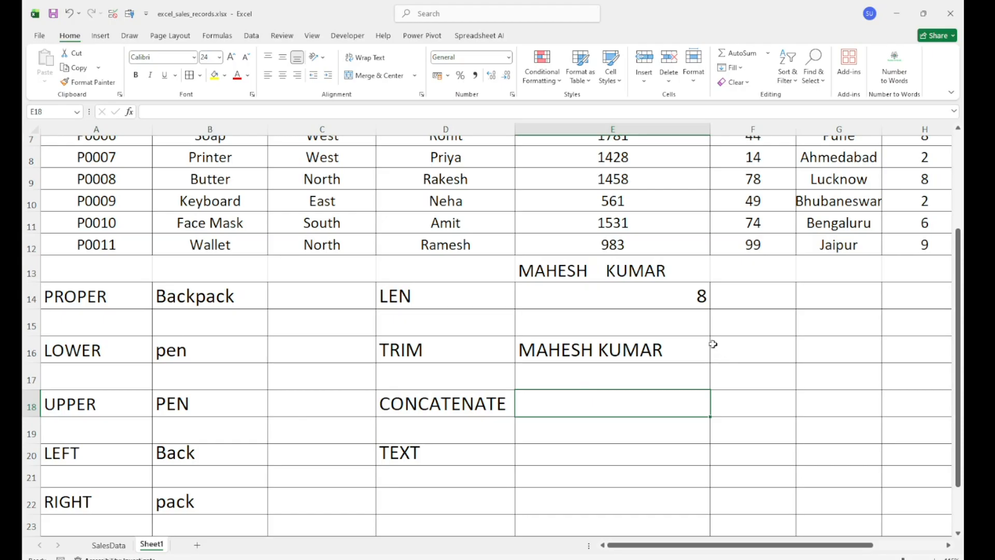
left_click(642, 270)
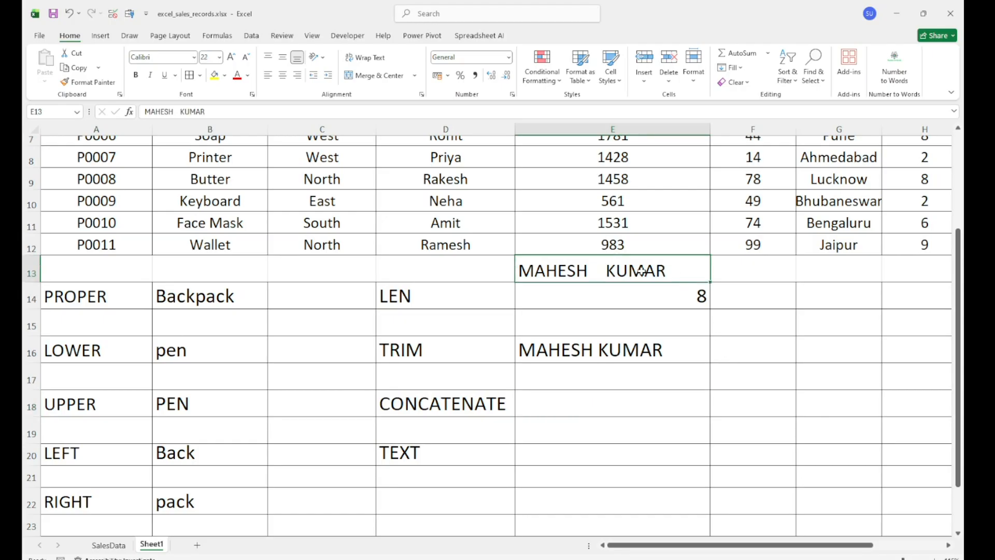
key("Delete")
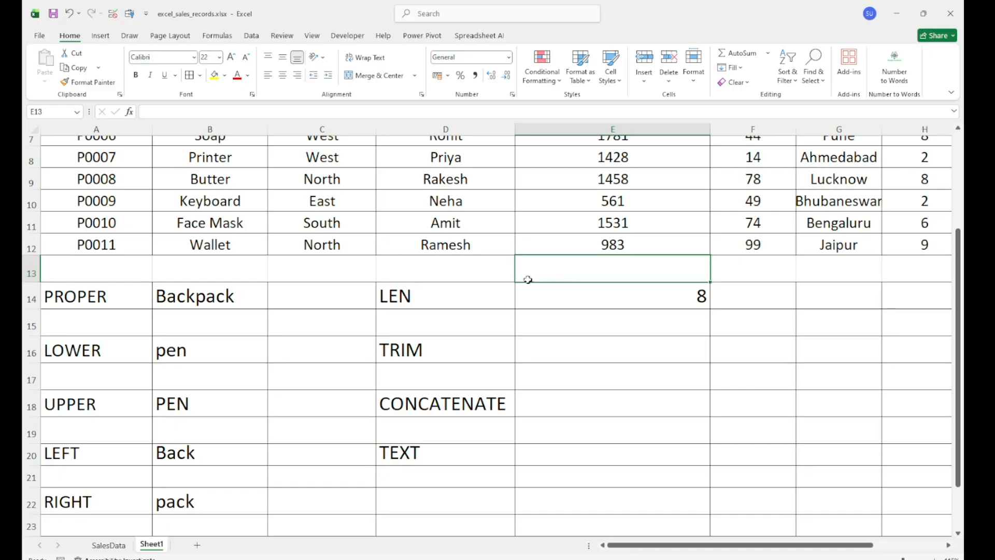
left_click(469, 273)
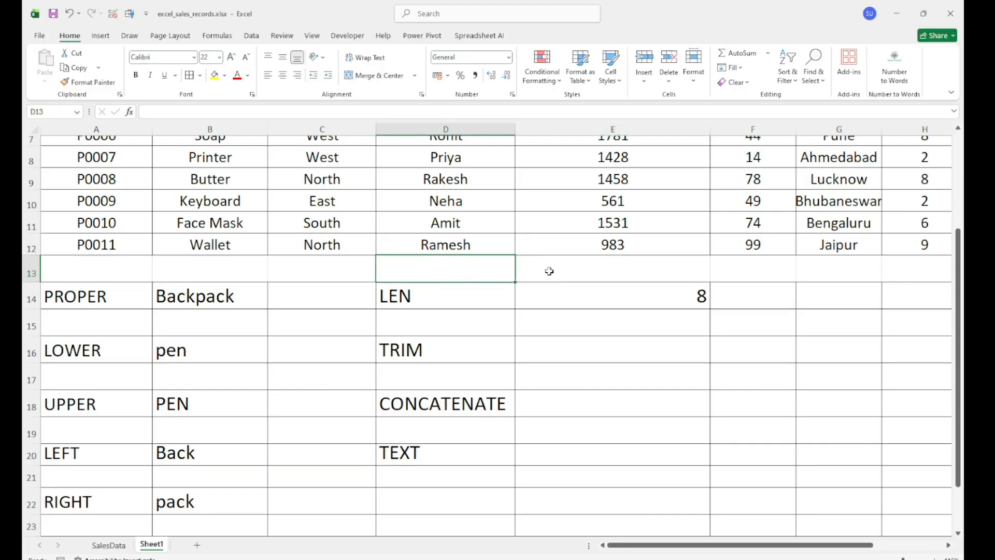
type("ANKUR")
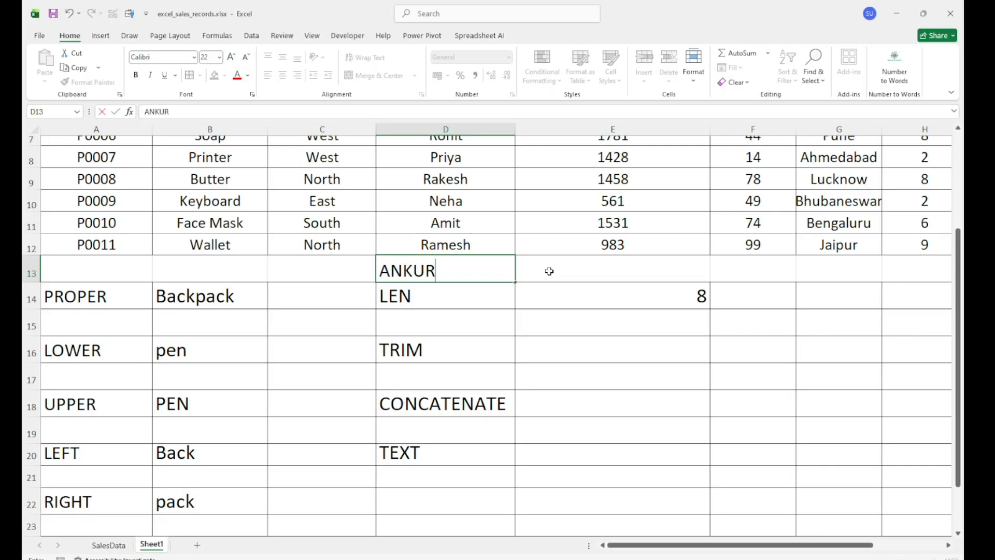
left_click(550, 271)
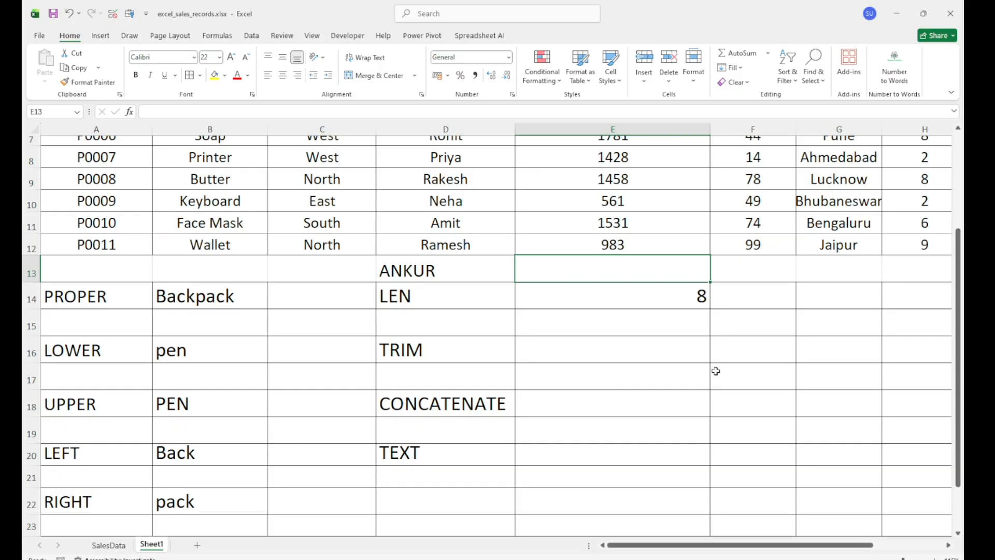
left_click_drag(515, 132, 539, 132)
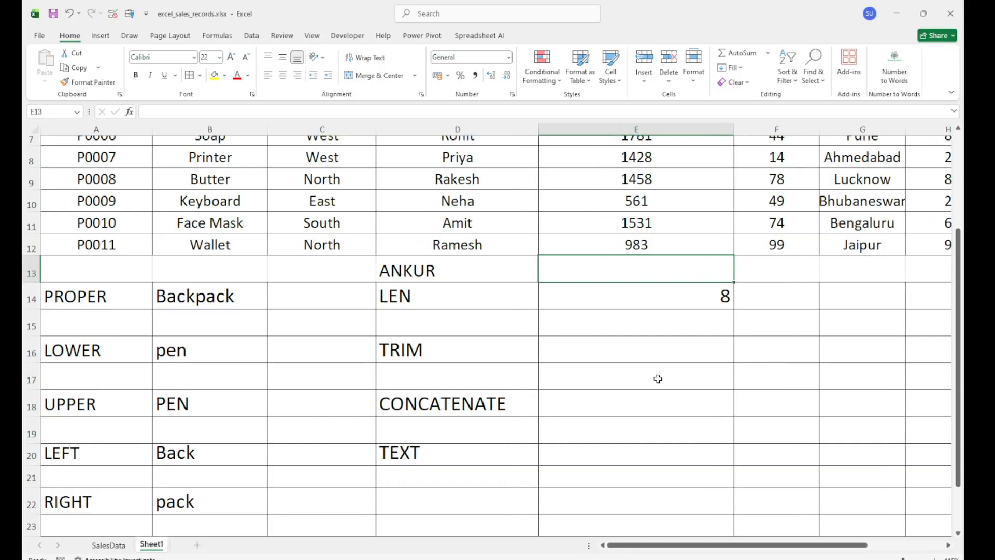
type("SHARMA")
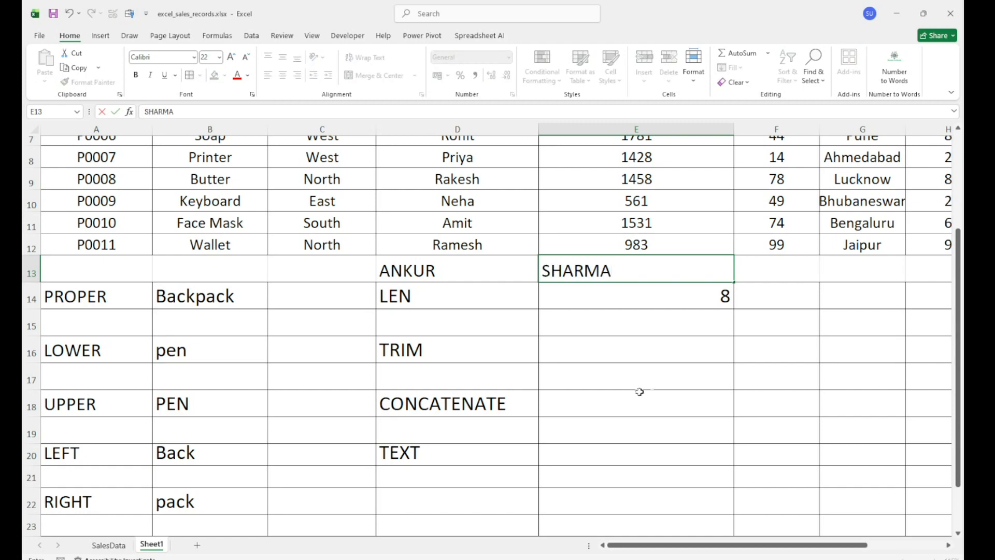
Enter the formula =CONCATENATE(D13,E13) in cell E18, beside the CONCATENATE label, to join the first name and surname
left_click(638, 394)
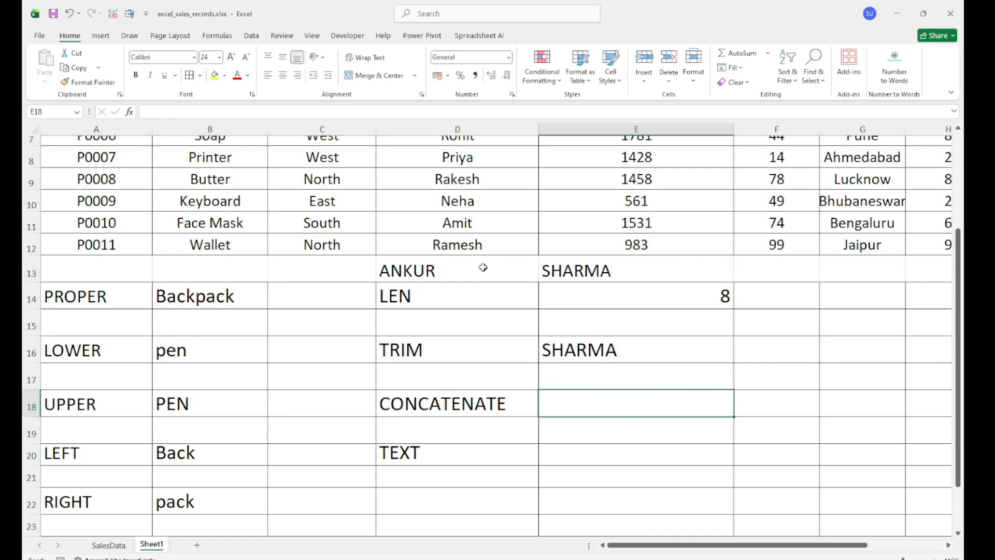
type("=C")
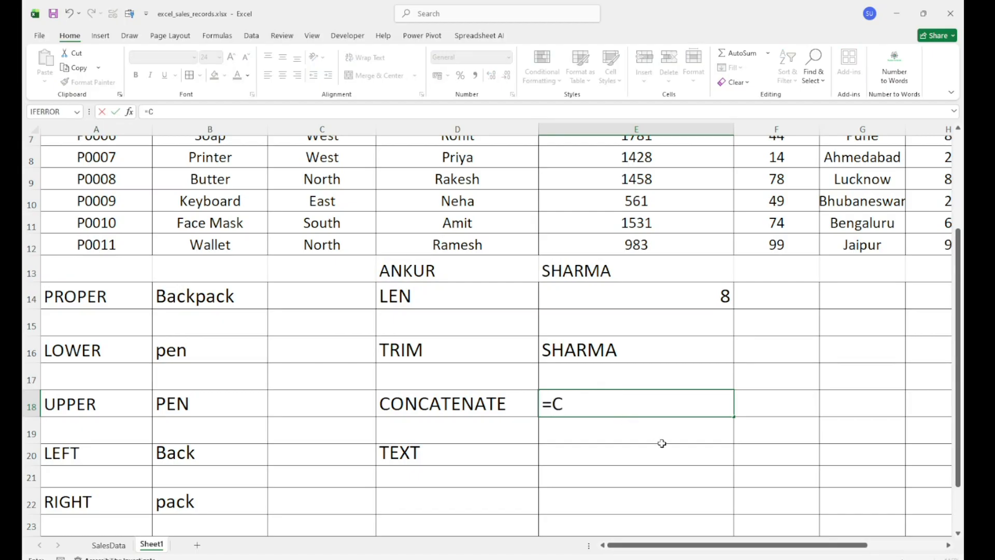
type("ONCA")
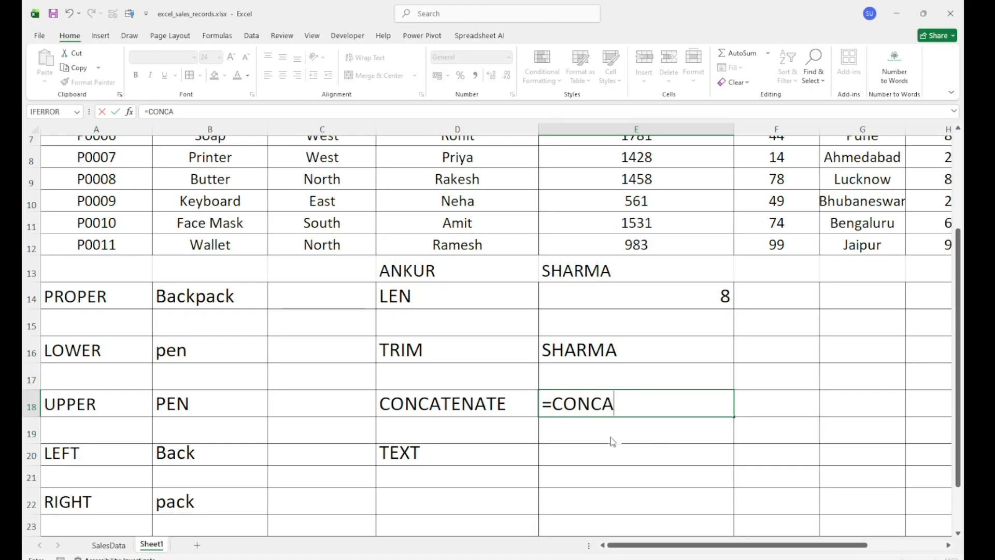
key("Tab")
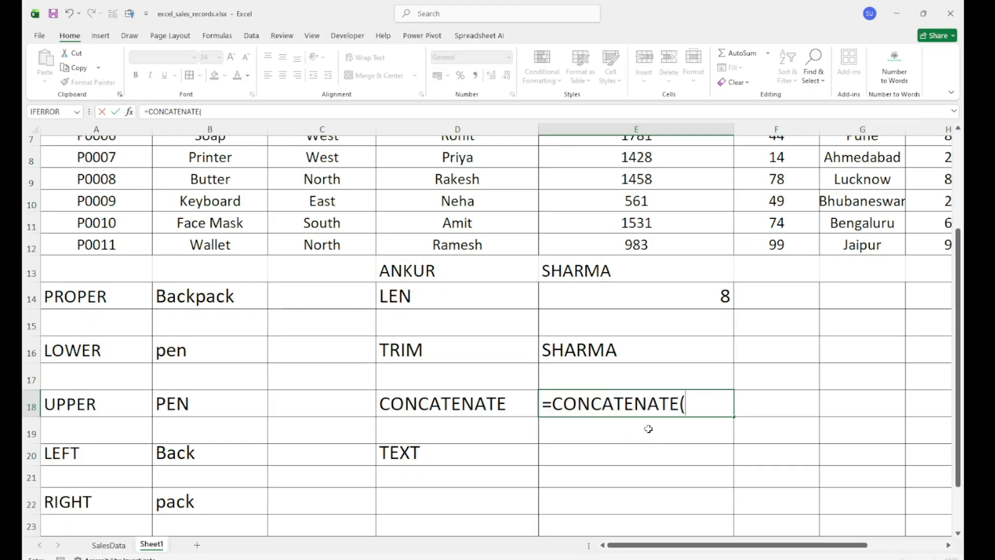
left_click(464, 278)
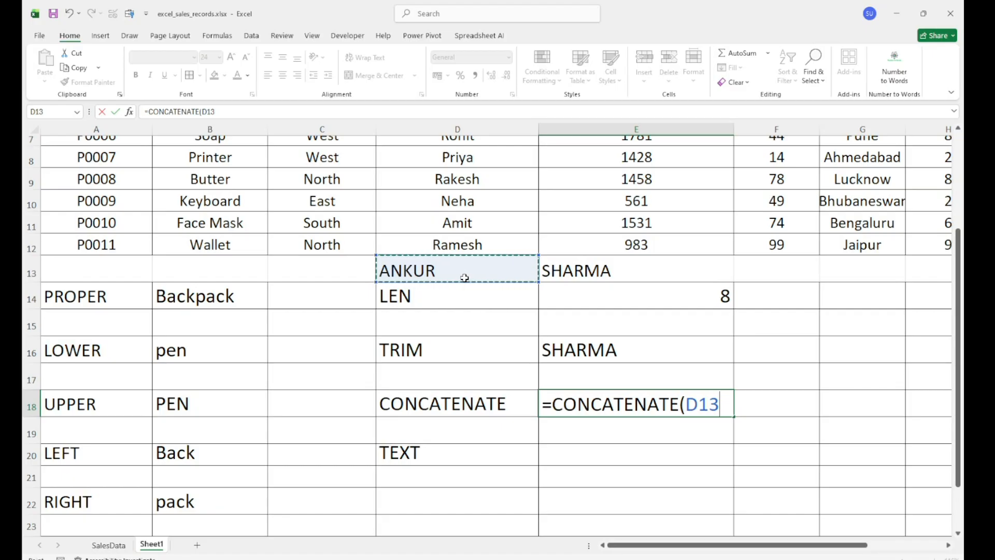
type(",")
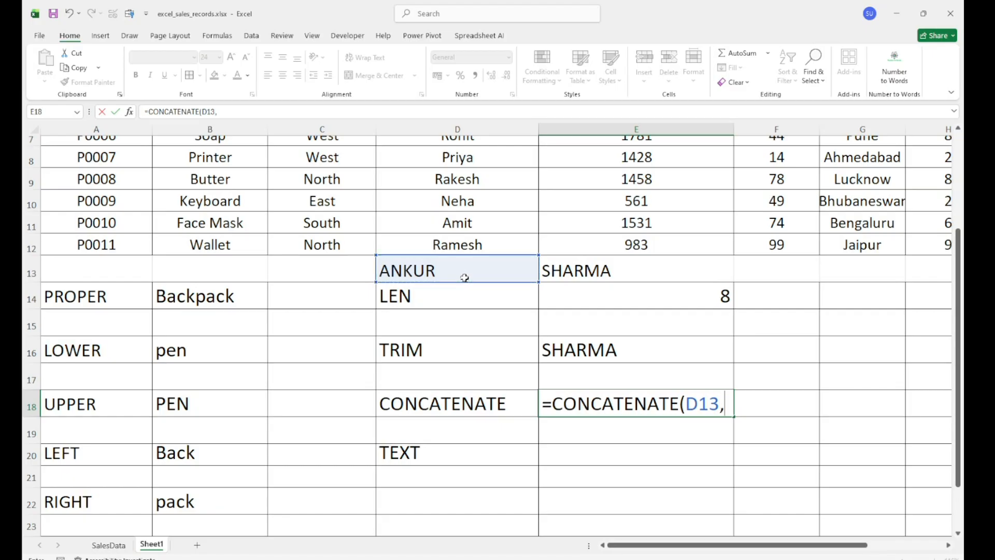
left_click(555, 279)
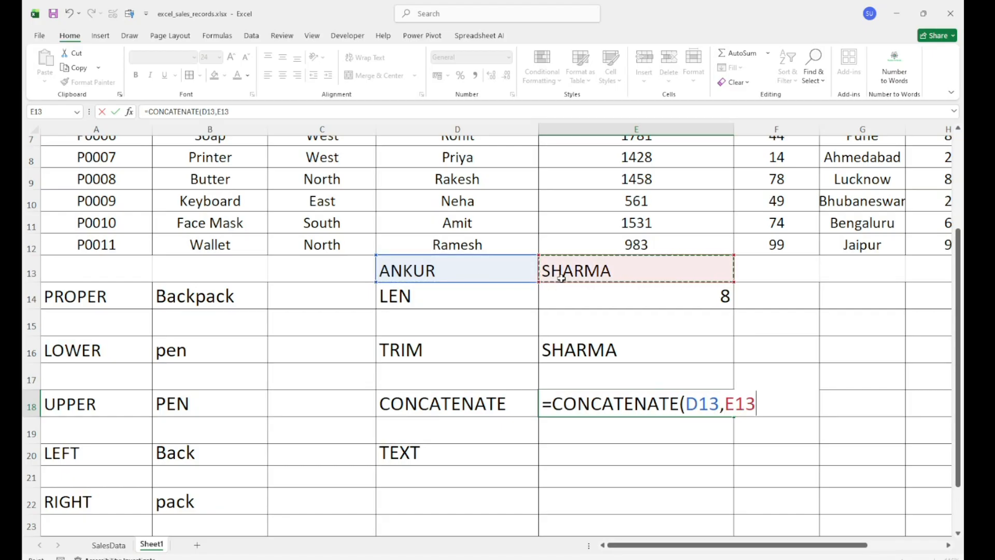
type(")")
key("Return")
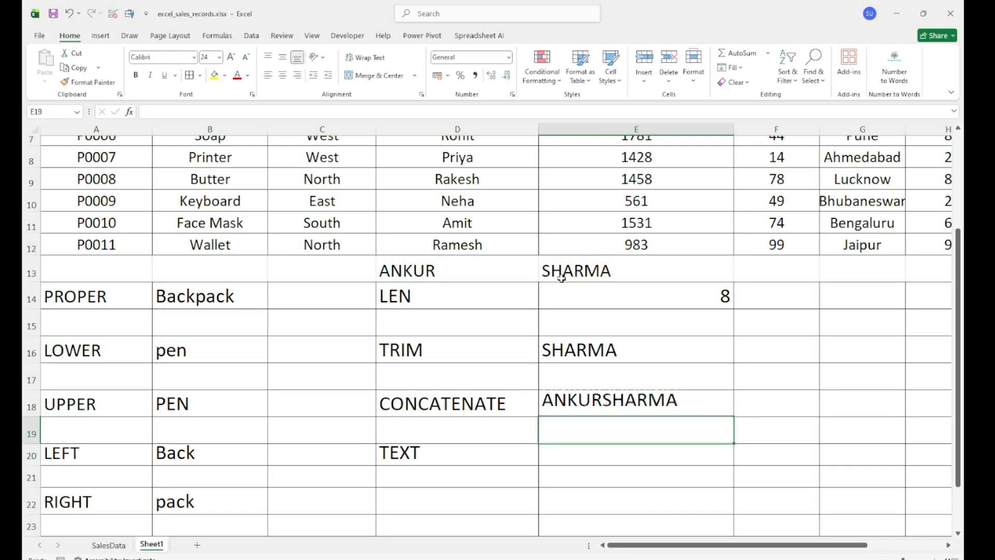
left_click(641, 405)
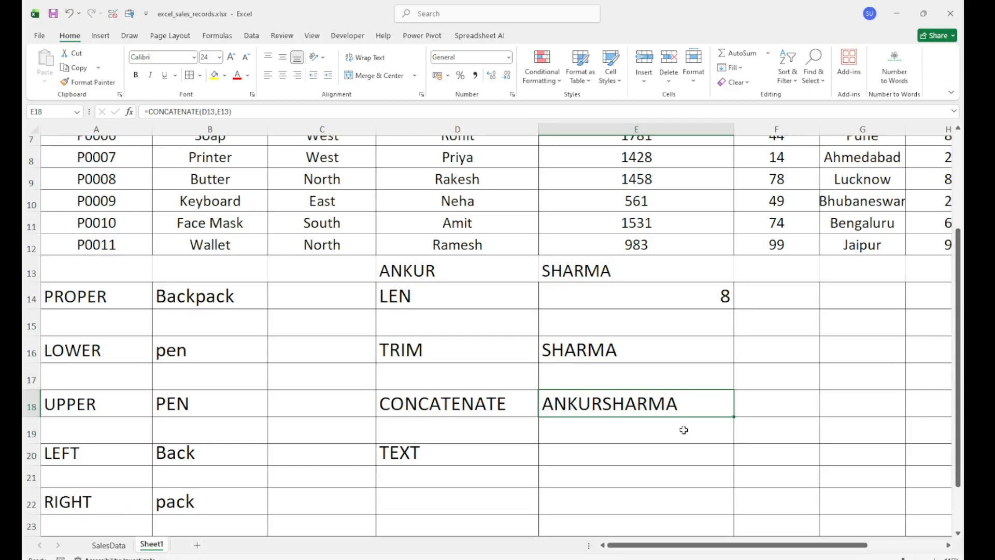
left_click(652, 456)
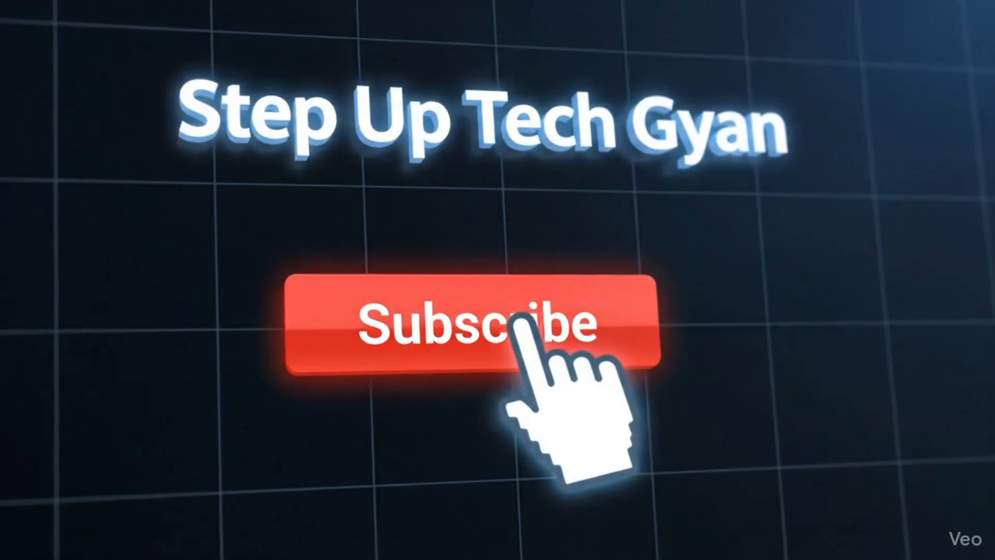